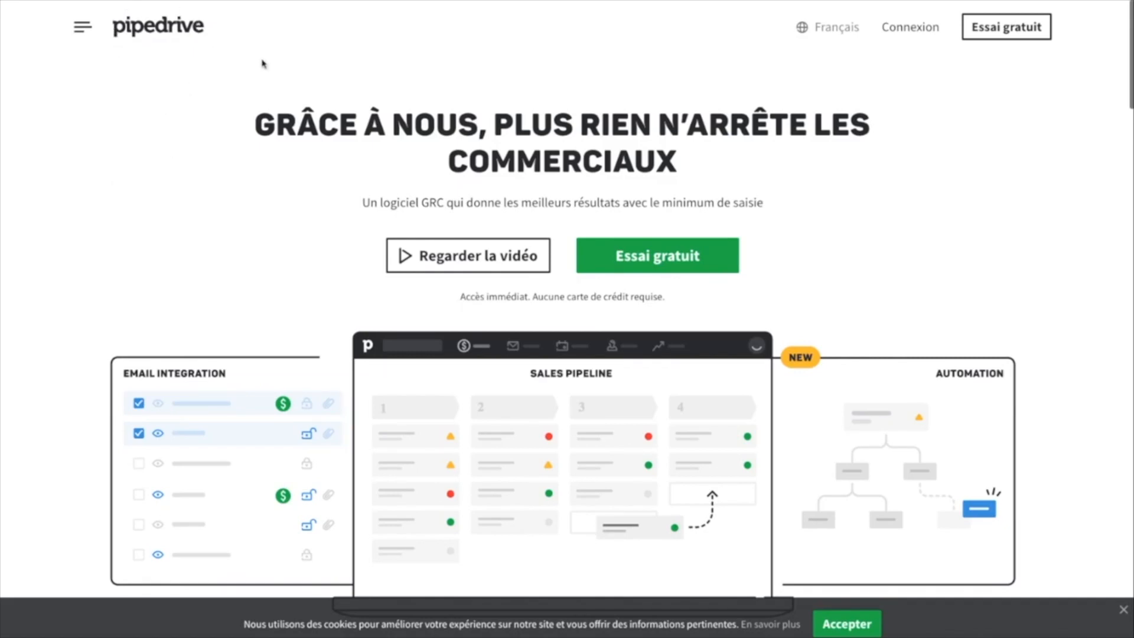
- Request a free Pipedrive trial using the professional e-mail address
mouse_move(829, 29)
left_click(679, 250)
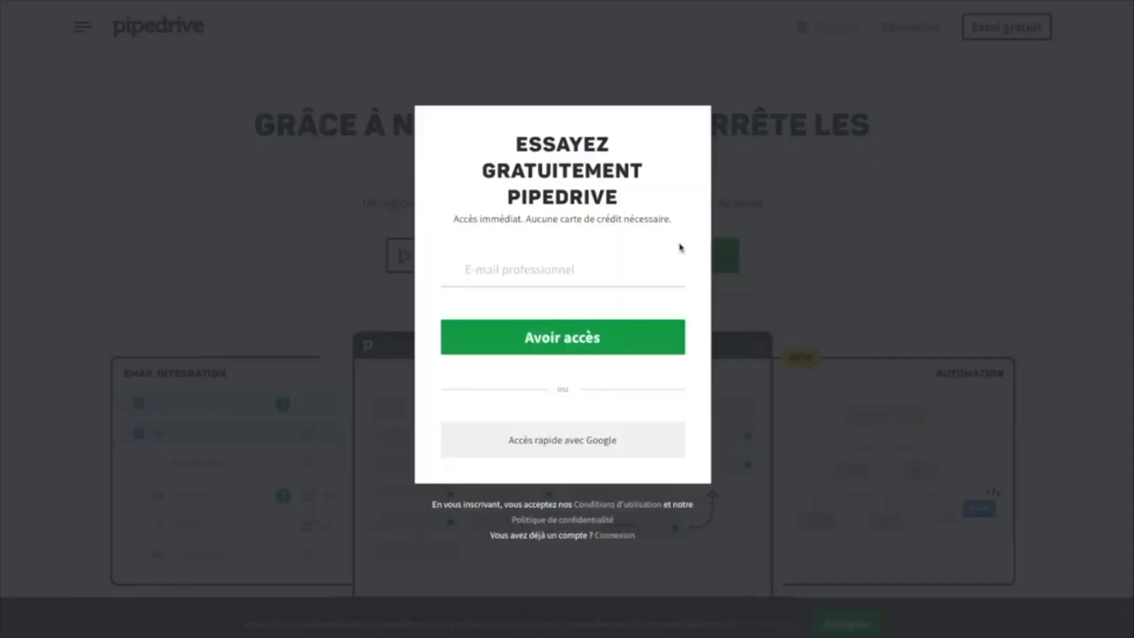
left_click(545, 270)
left_click(512, 330)
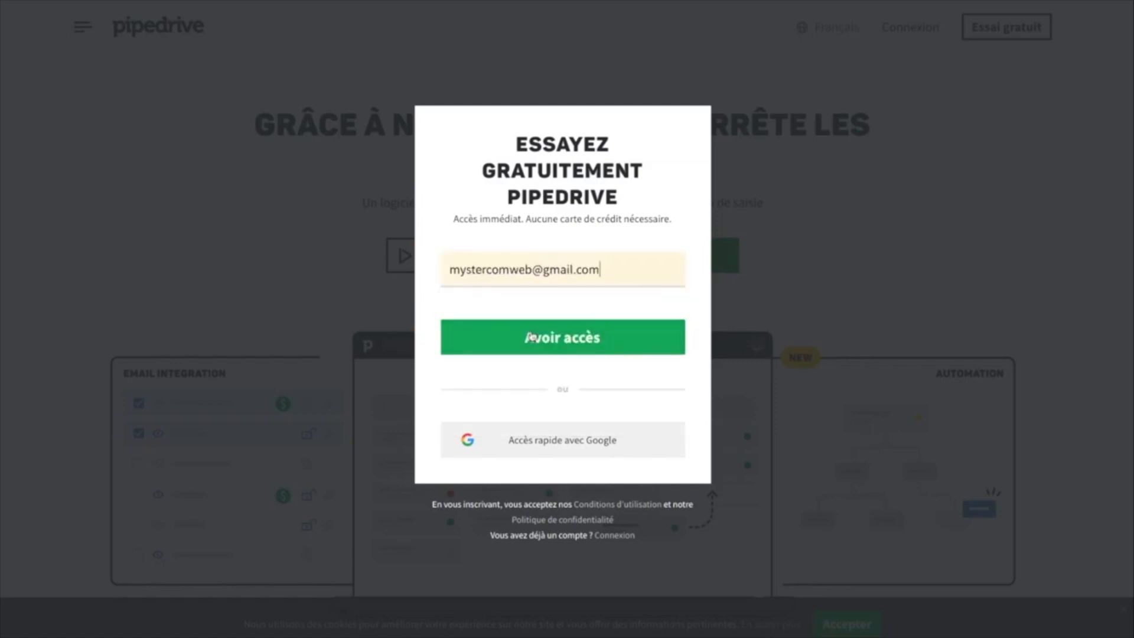
left_click(562, 337)
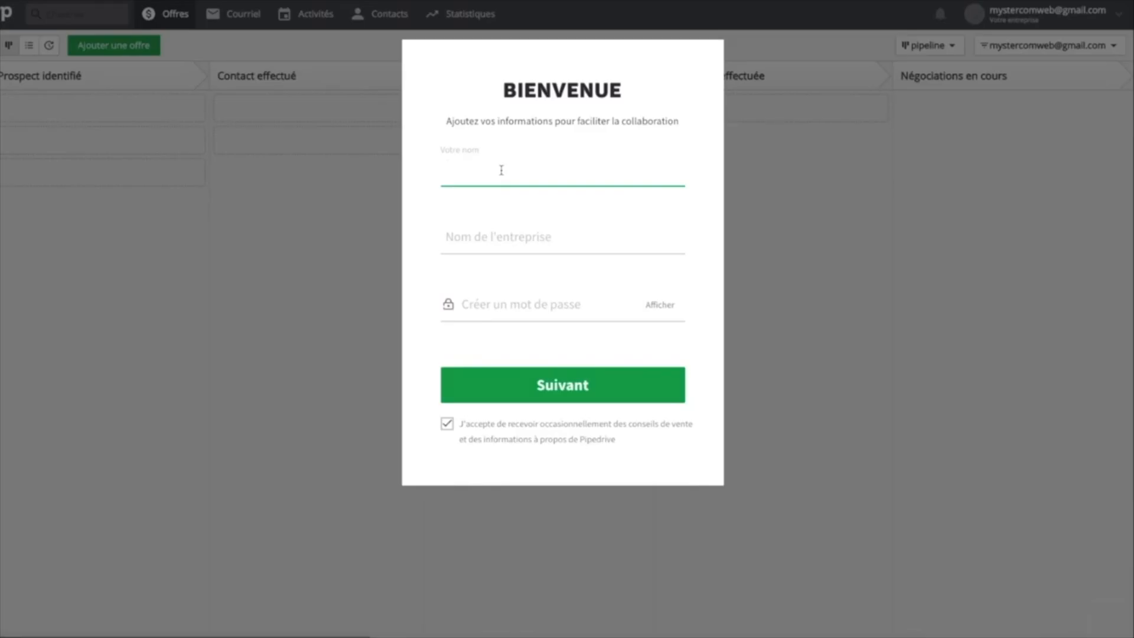
- Fill in the welcome form with the account holder's name, the company name Dos Marketing and the account password, and submit it
type("DOS")
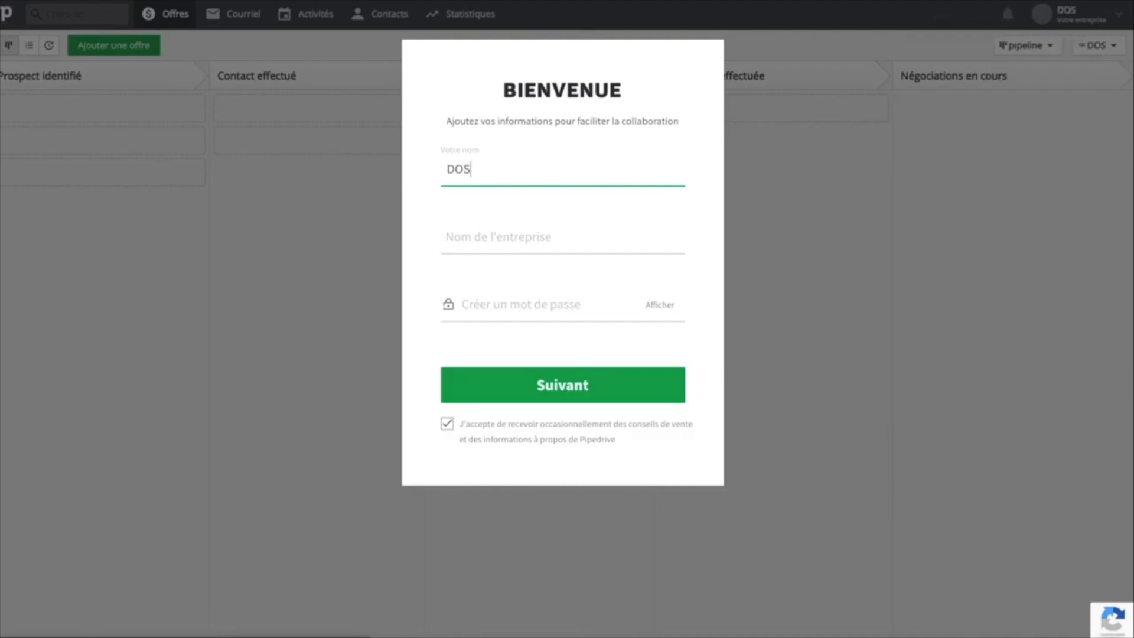
key("Tab")
type("Dos Marketing")
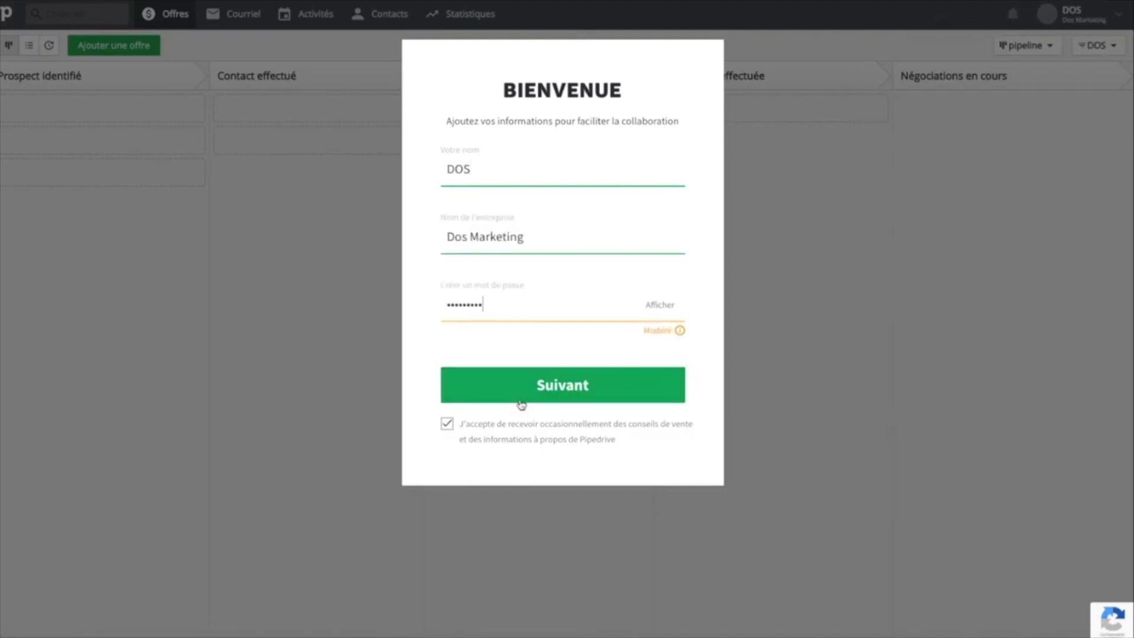
left_click(520, 401)
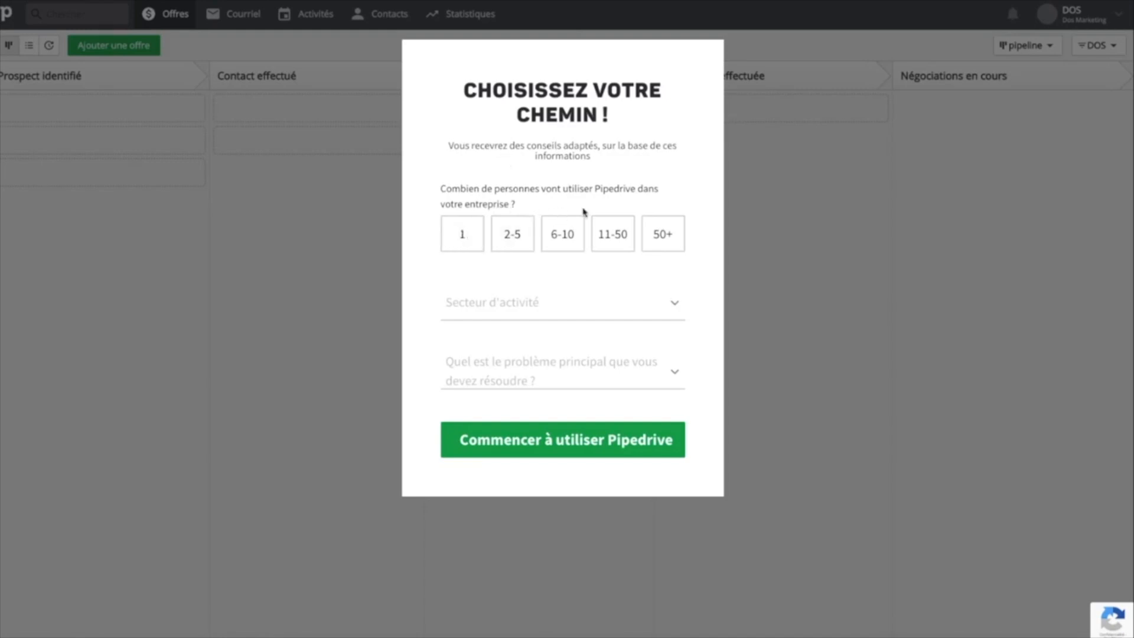
- Complete the onboarding questions with 2-5 people, the Expertise-conseil sector and a main problem, and close the setup checklist
left_click(467, 241)
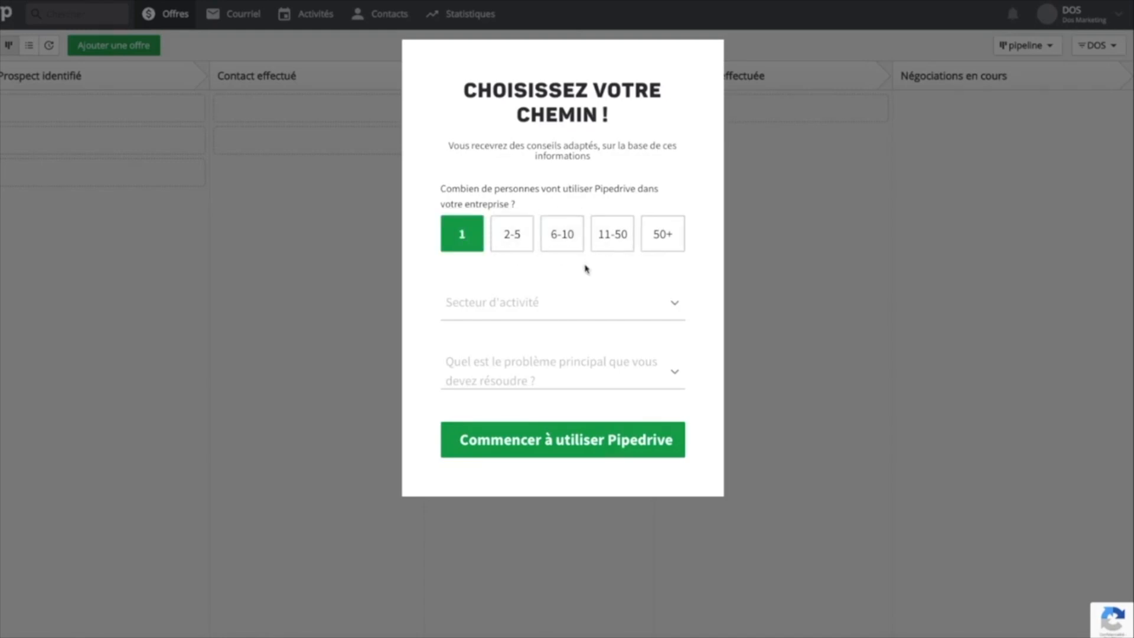
left_click(511, 240)
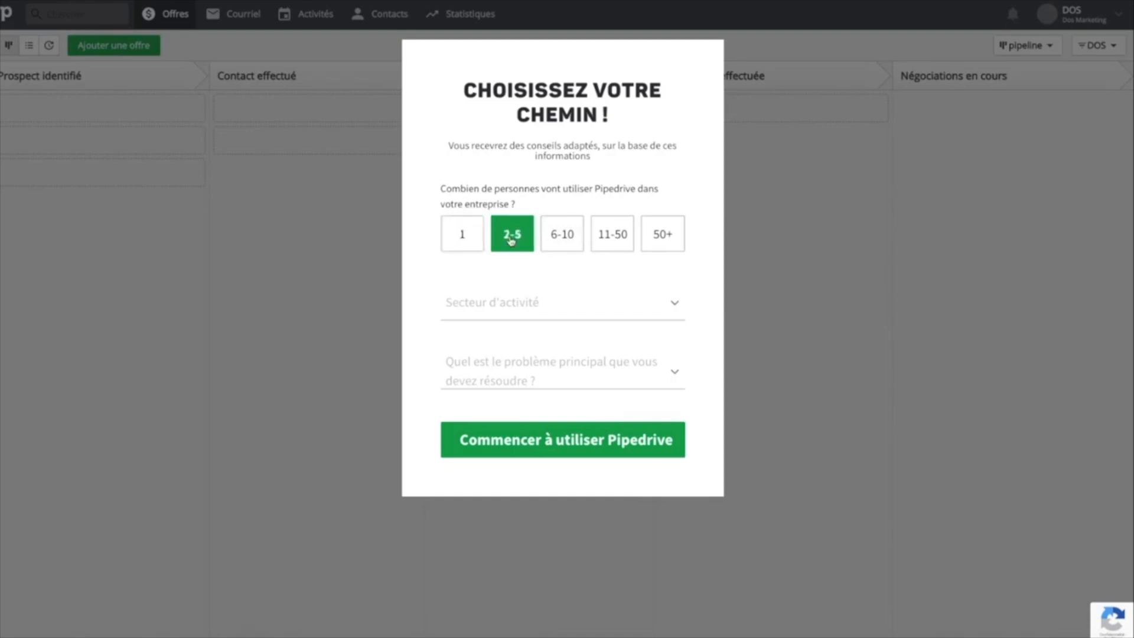
left_click(509, 305)
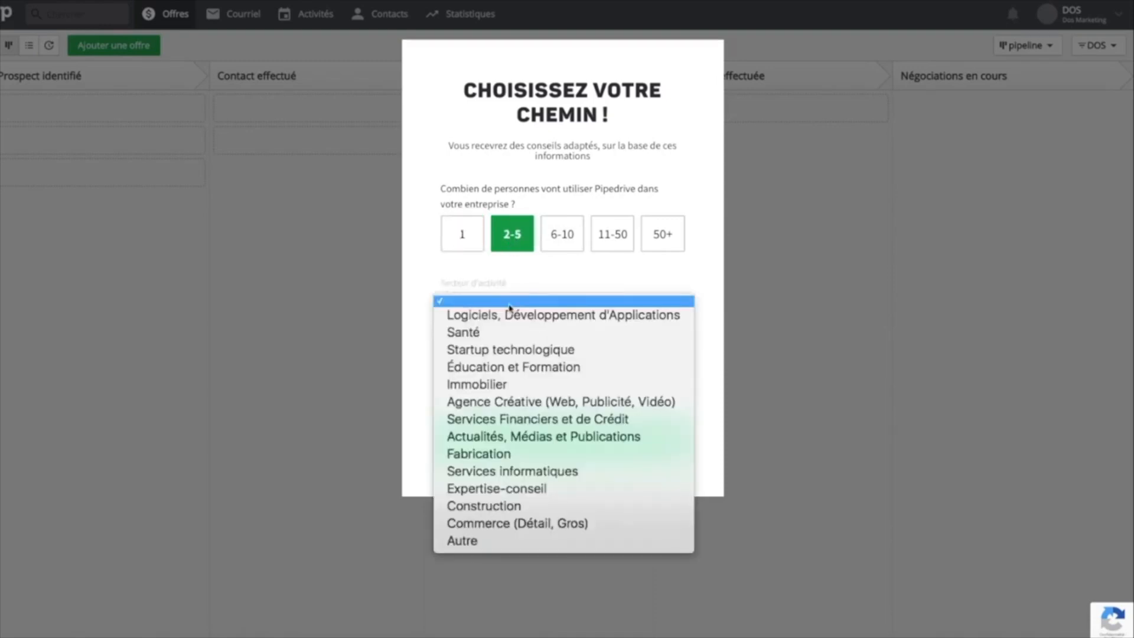
left_click(502, 490)
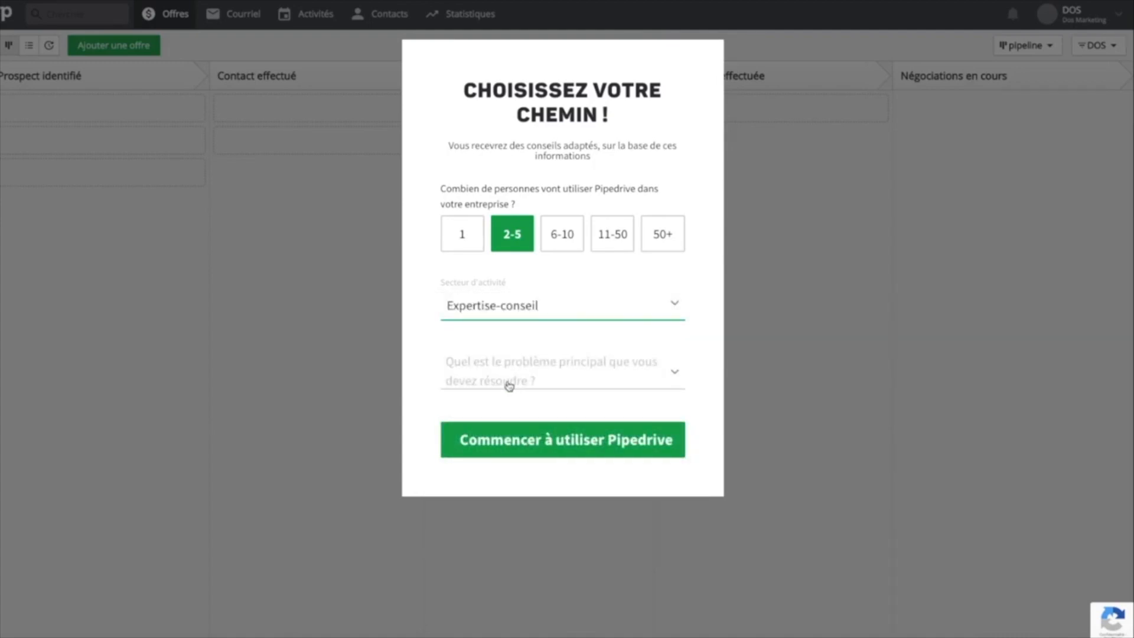
left_click(509, 386)
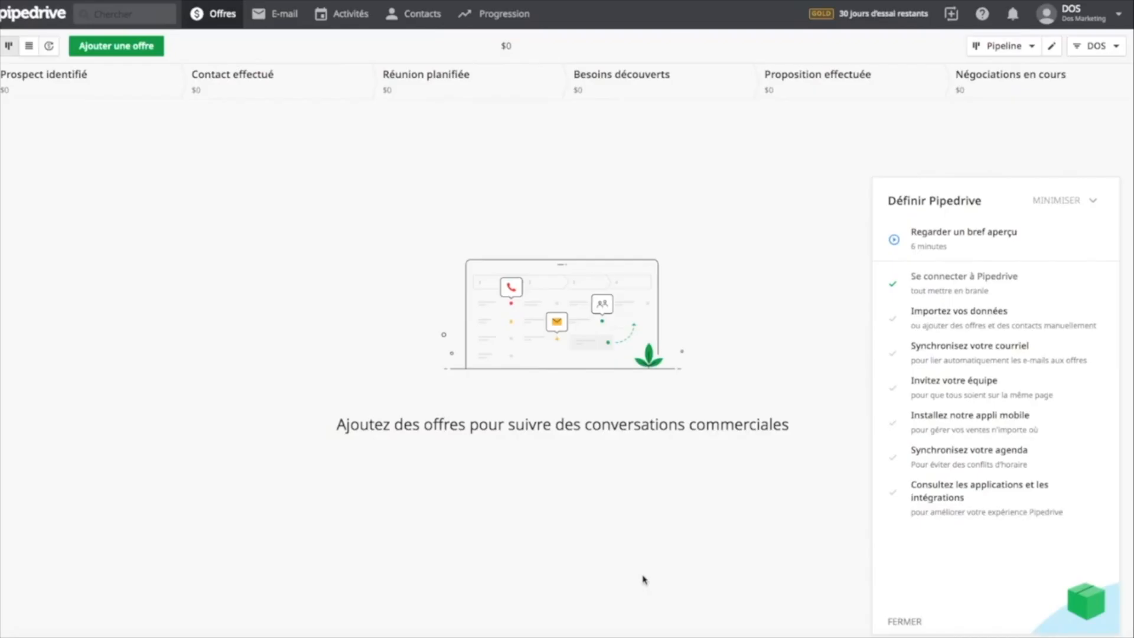
left_click(903, 622)
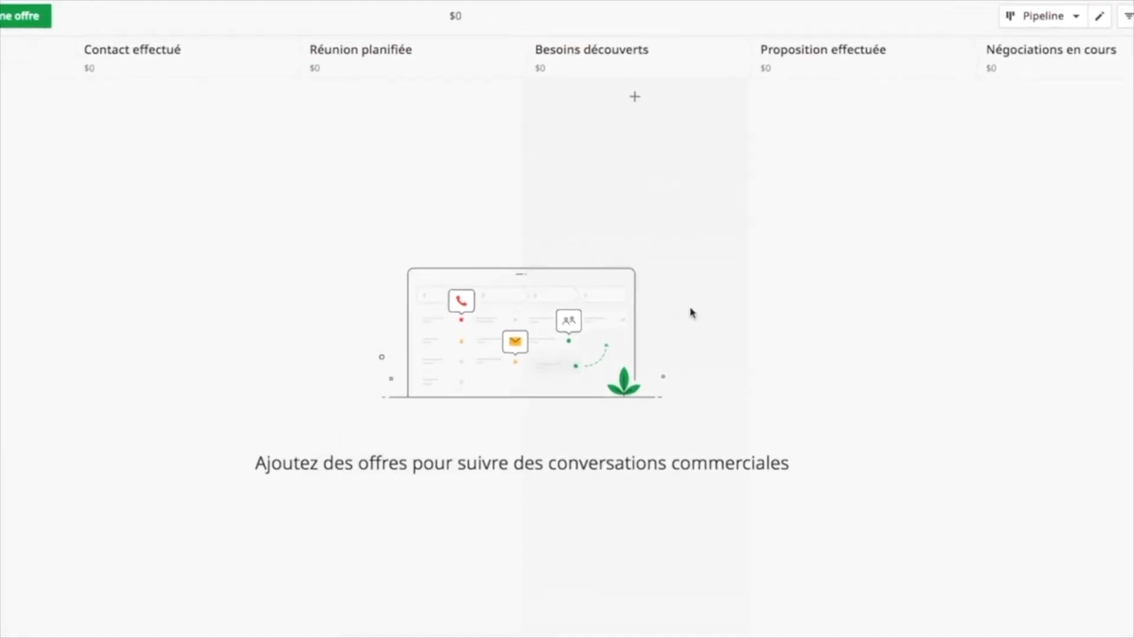
- Edit the pipeline and rename its first two stages as "Email envoyé" and "RDV effectué"
left_click(1099, 16)
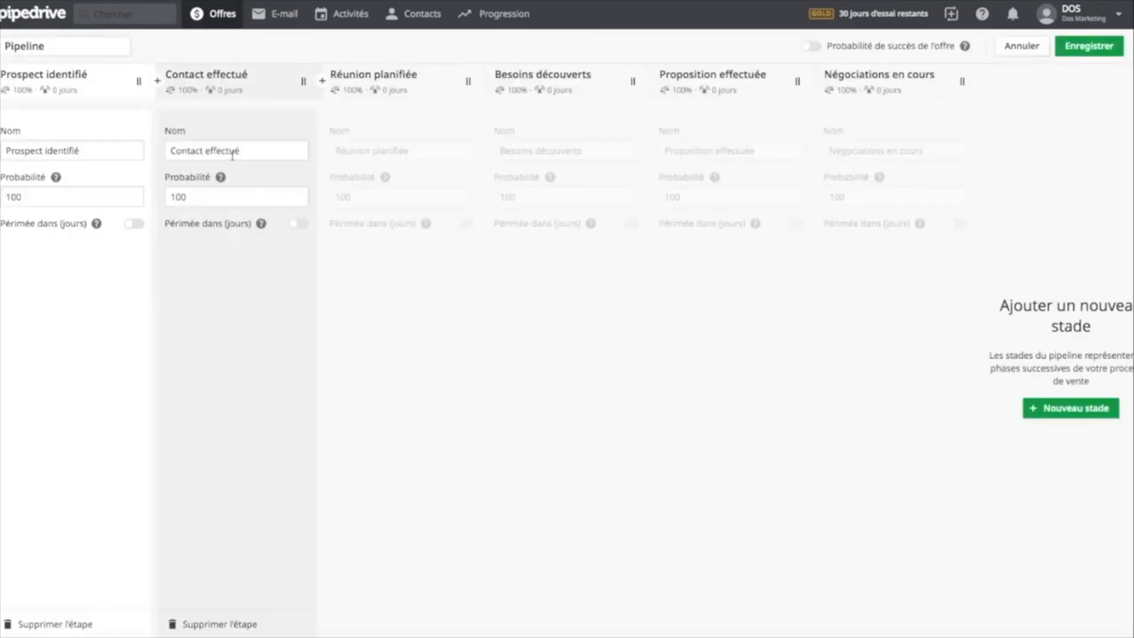
triple_click(59, 153)
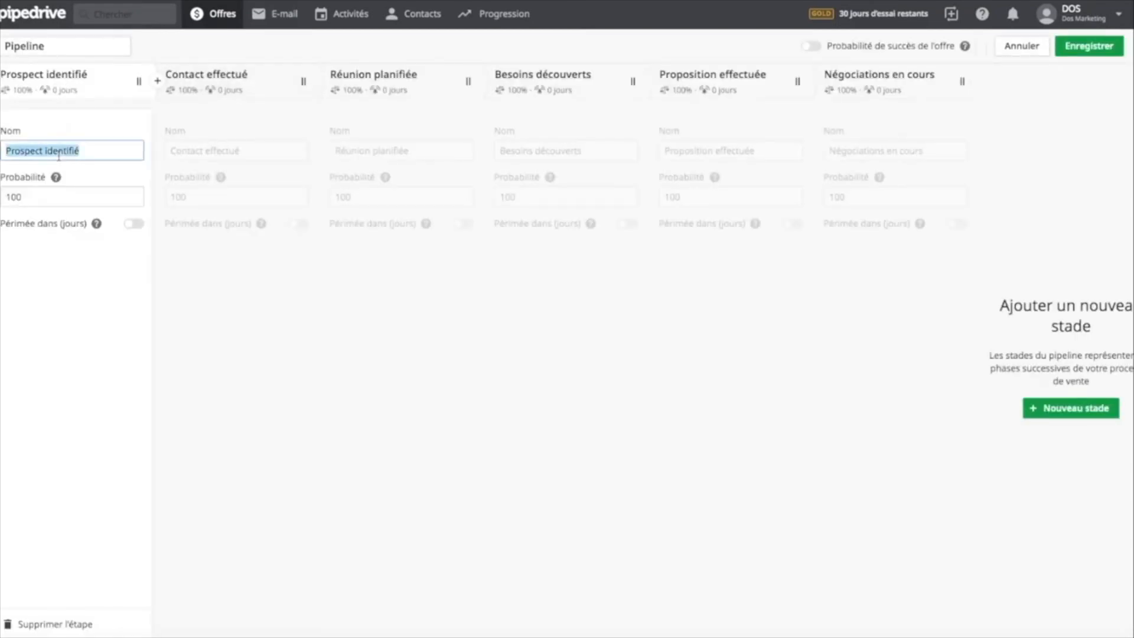
type("E")
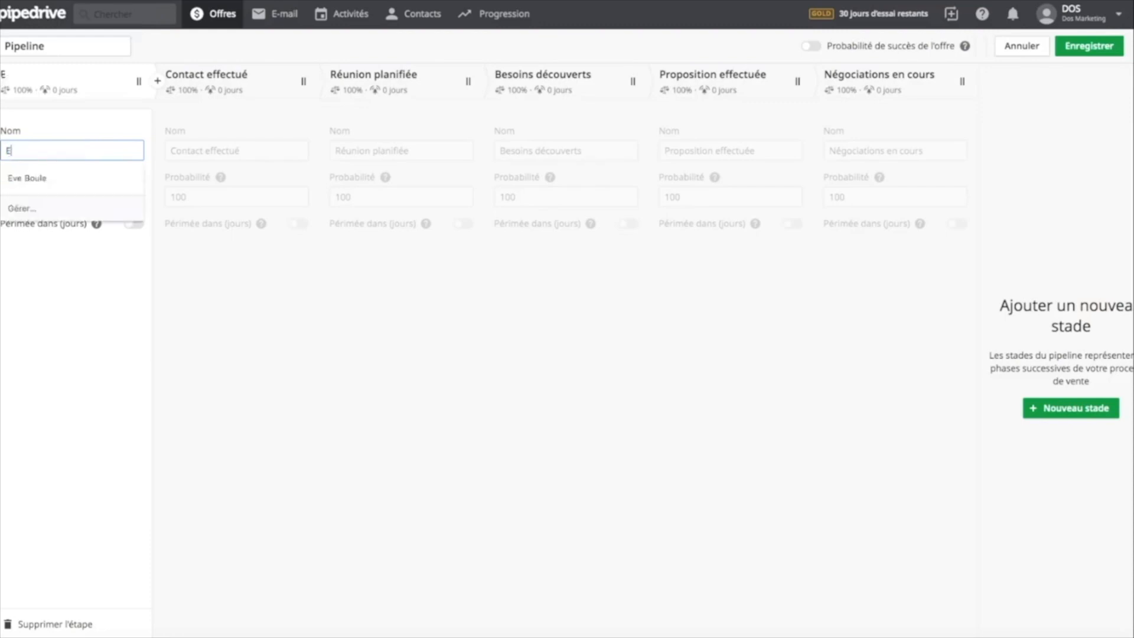
type("mail envoyé")
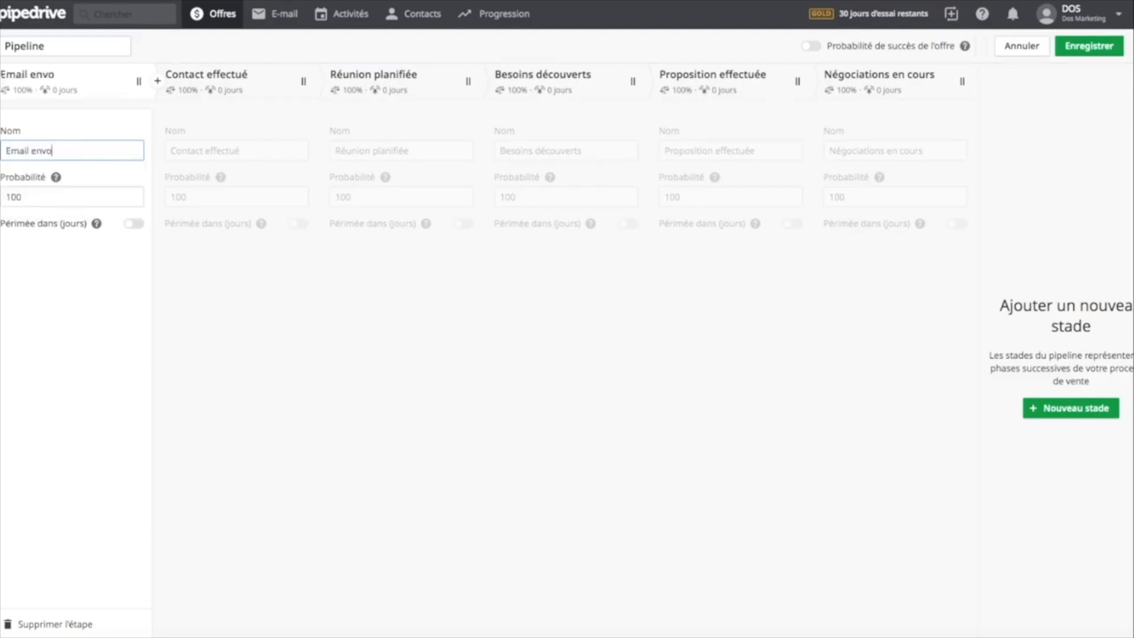
left_click(214, 153)
triple_click(214, 153)
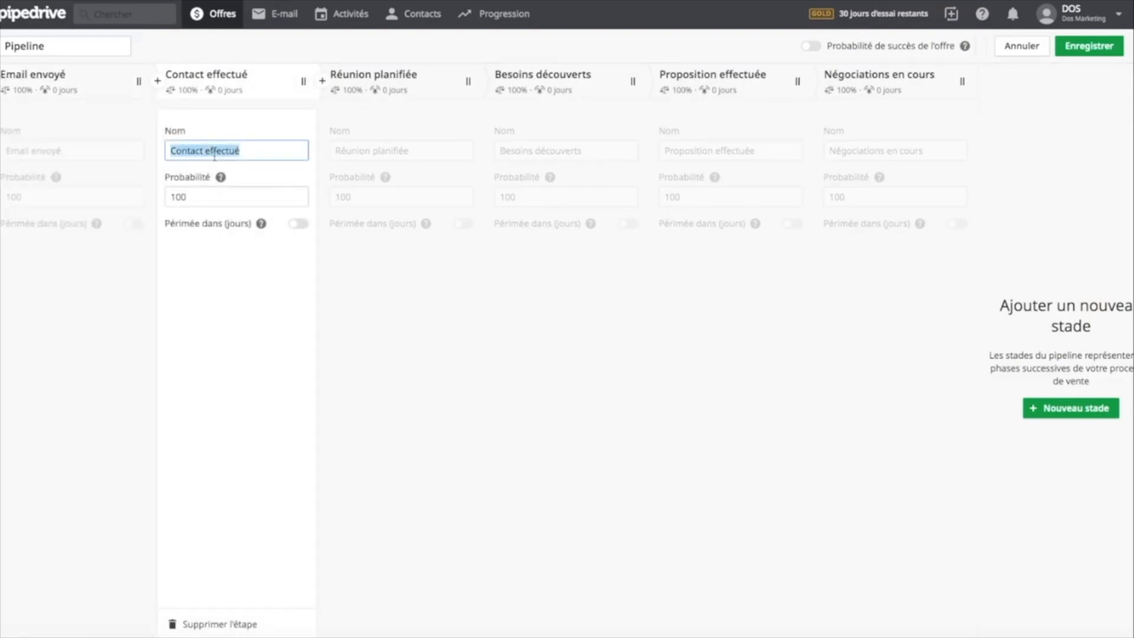
type("R")
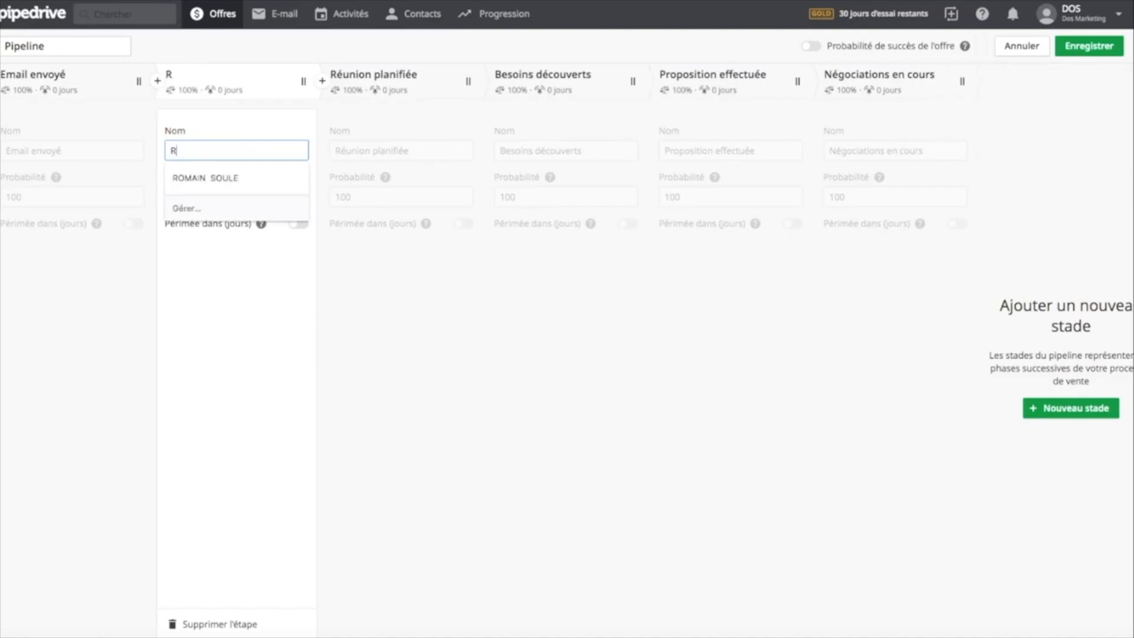
type("DV effectué")
- Rename the third, fourth and fifth pipeline stages as "Proposition effectuée", "En attente de validation" and "Prospect validé"
triple_click(383, 152)
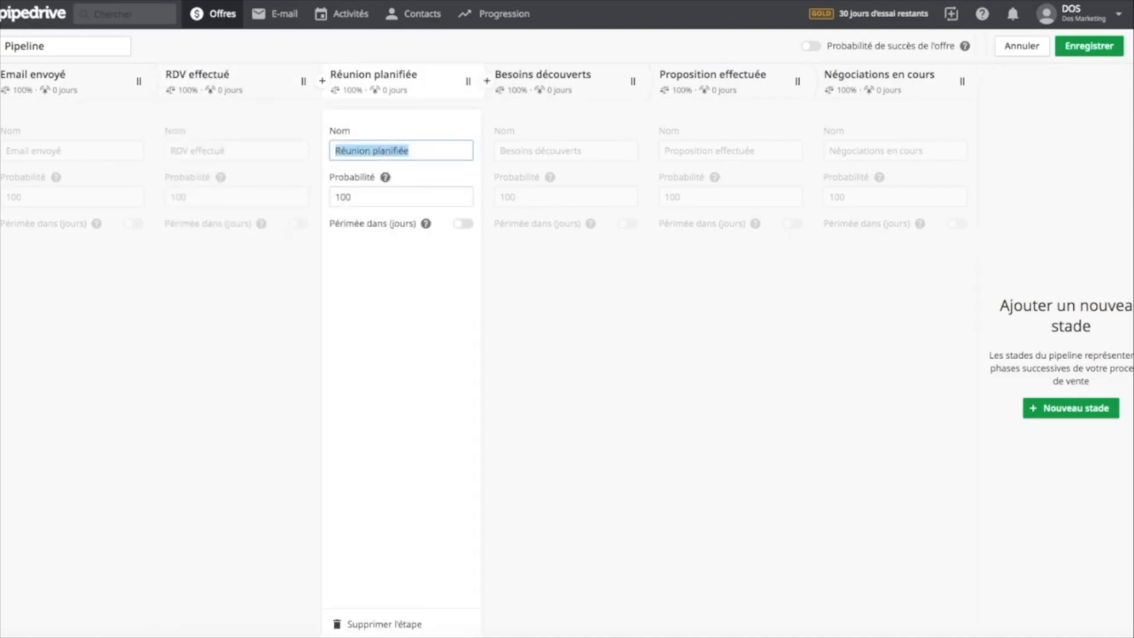
type("Proposition effectuée")
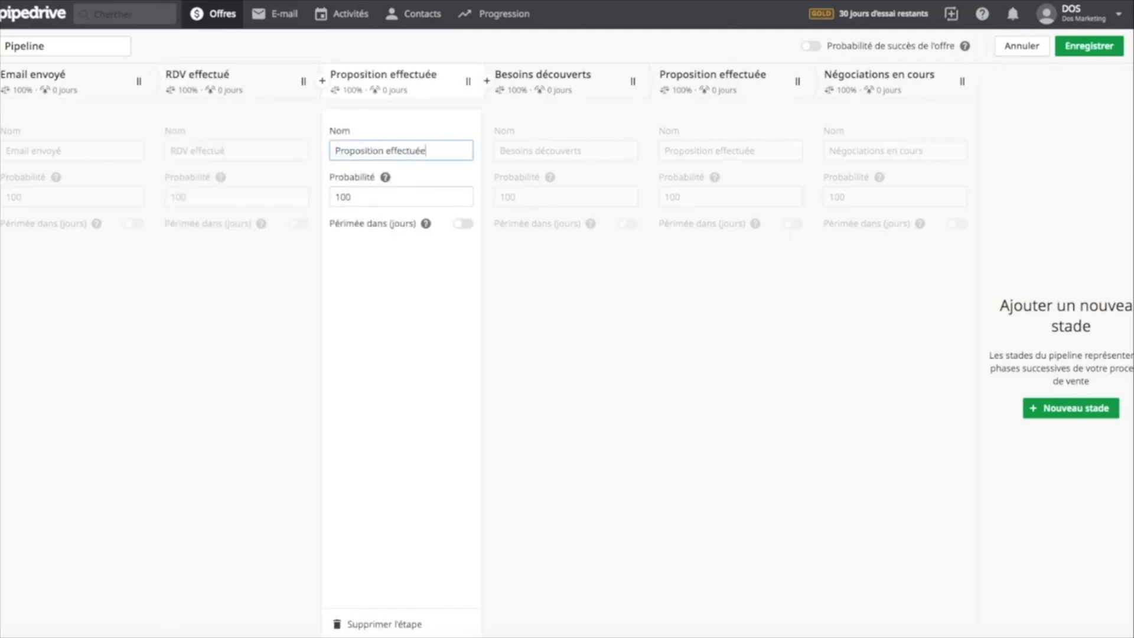
triple_click(536, 152)
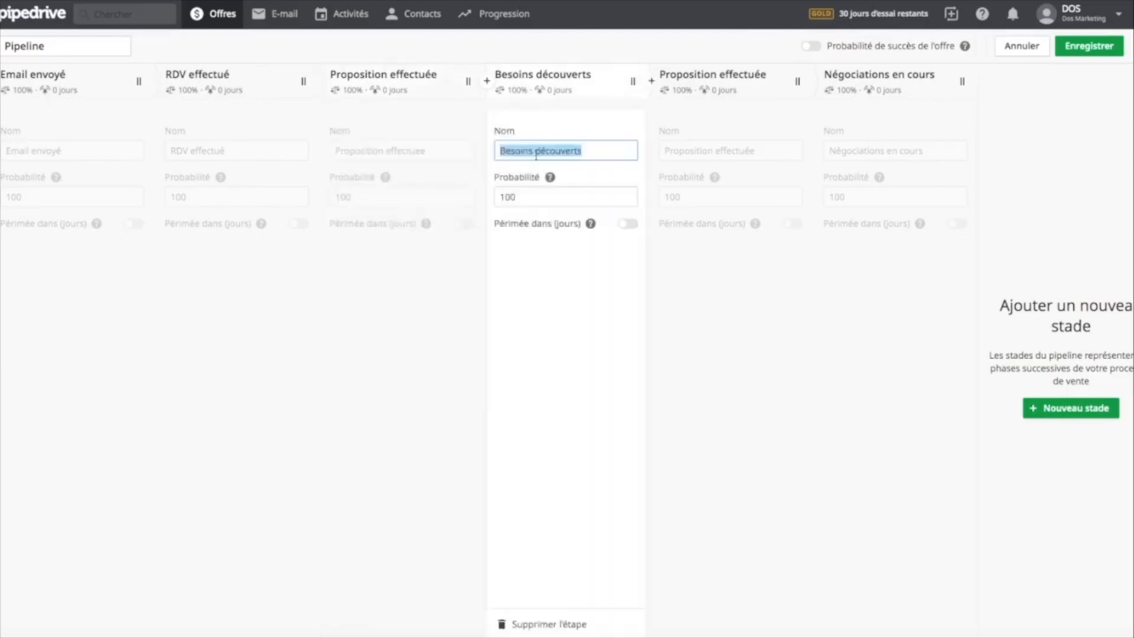
type("En attente de v")
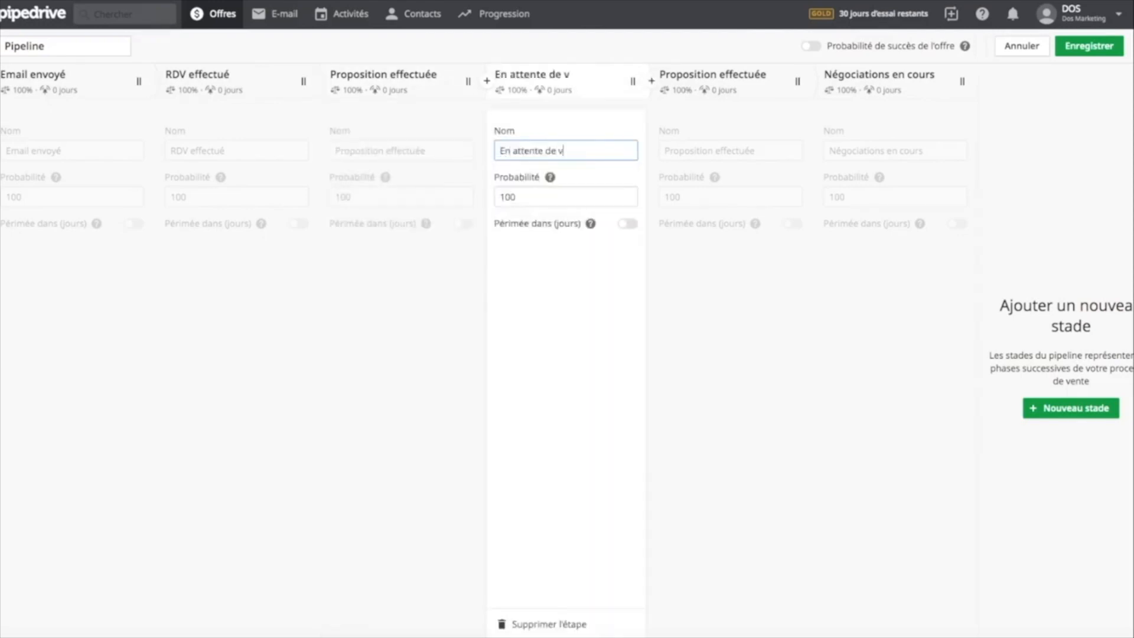
type("alidation")
triple_click(713, 151)
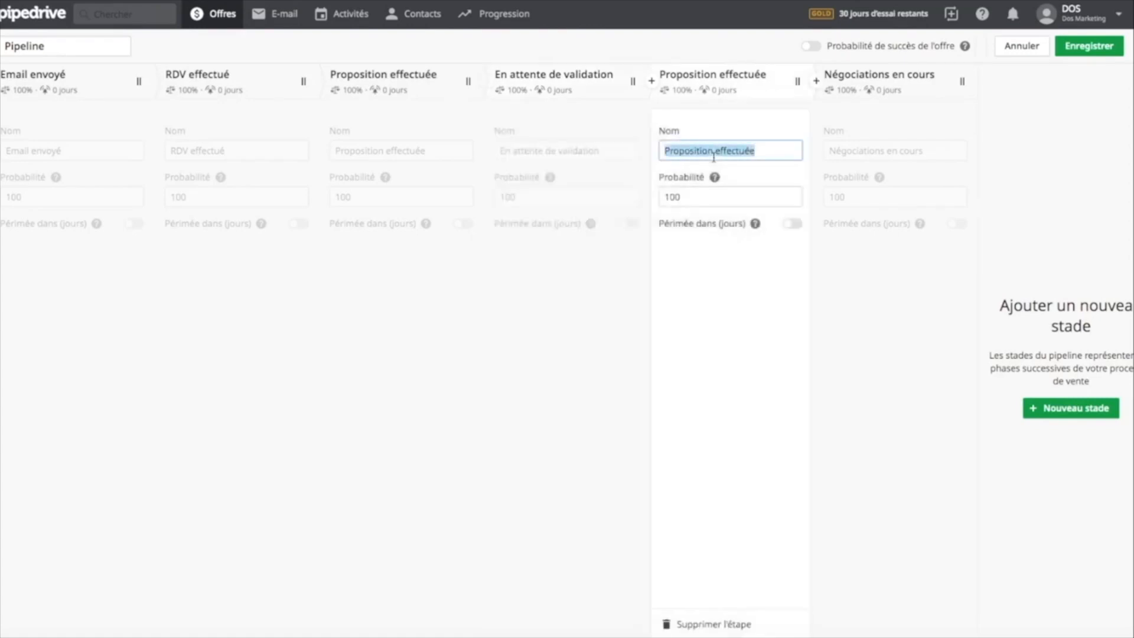
type("Prospect validé")
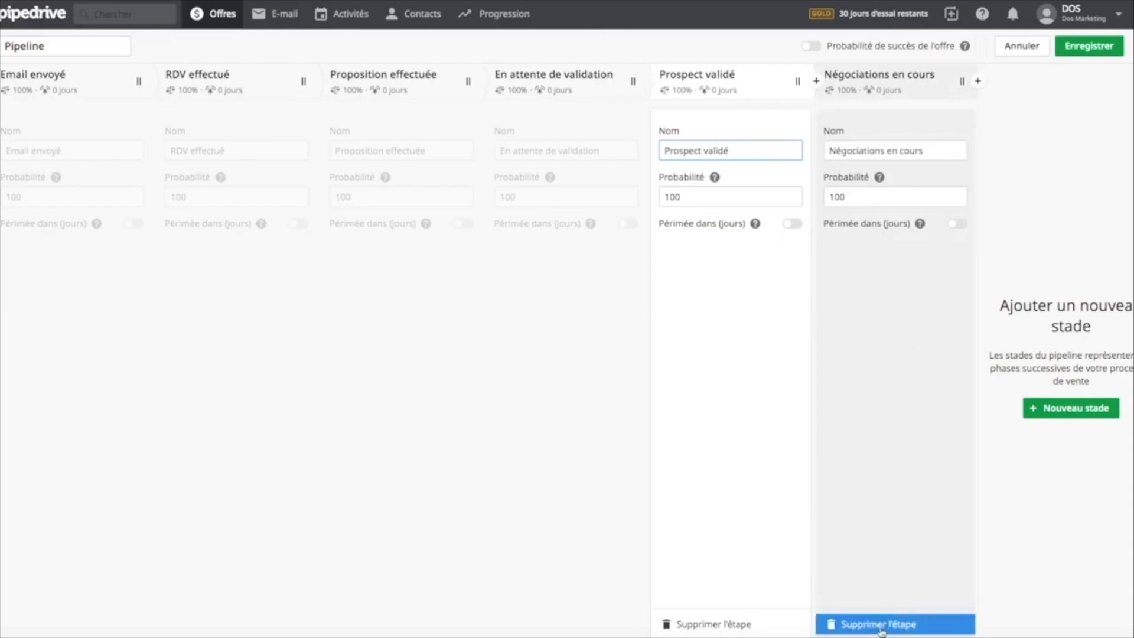
- Delete the "Négociations en cours" stage and save the customized pipeline
left_click(881, 627)
left_click(652, 372)
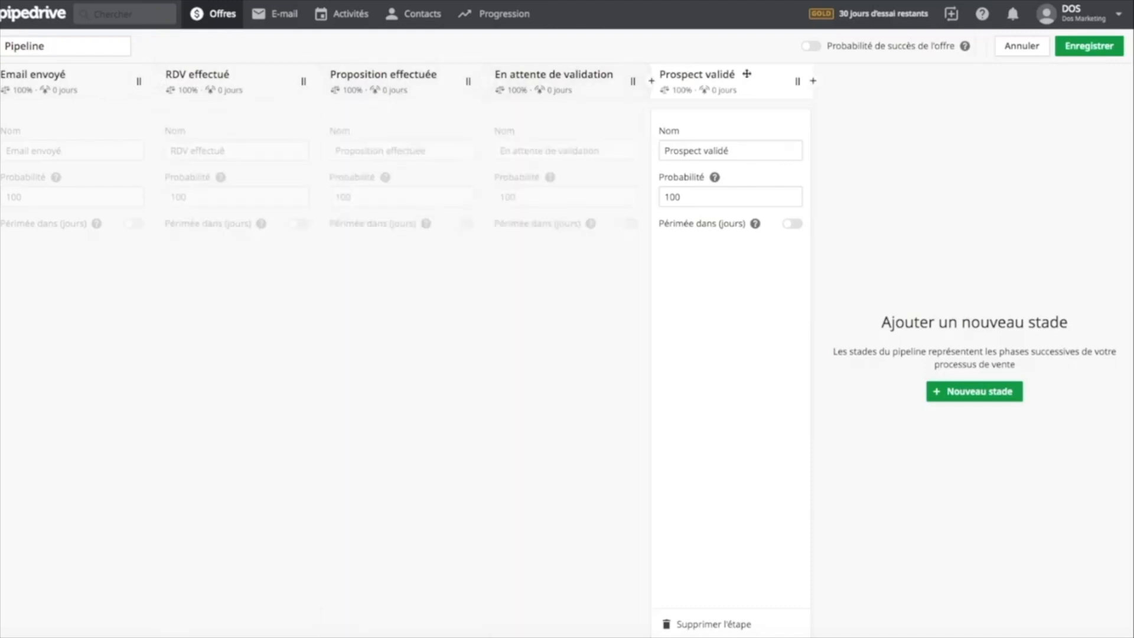
left_click(1086, 53)
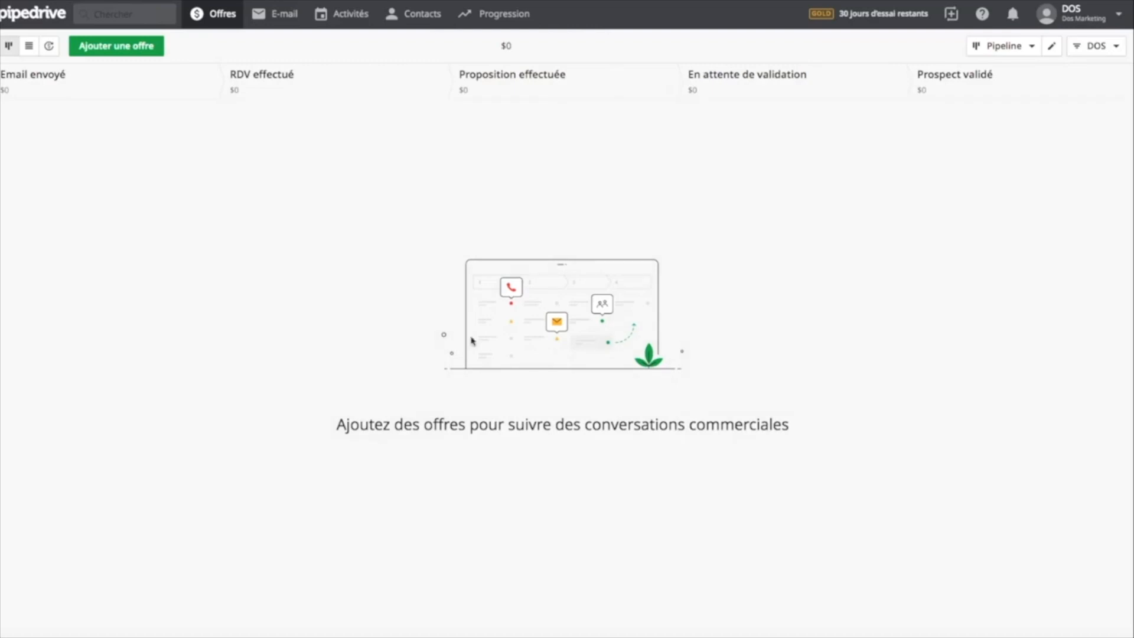
- Start a new deal with the contact's name and the organization SARL EXEMPLE
left_click(112, 52)
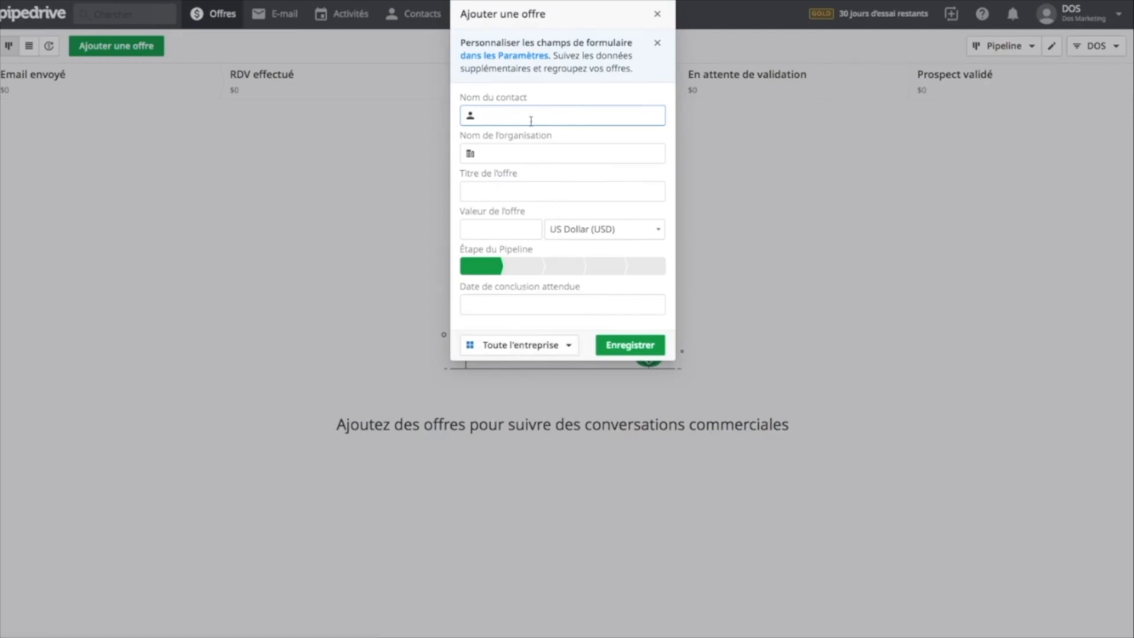
type("Mr Exemple")
left_click(511, 154)
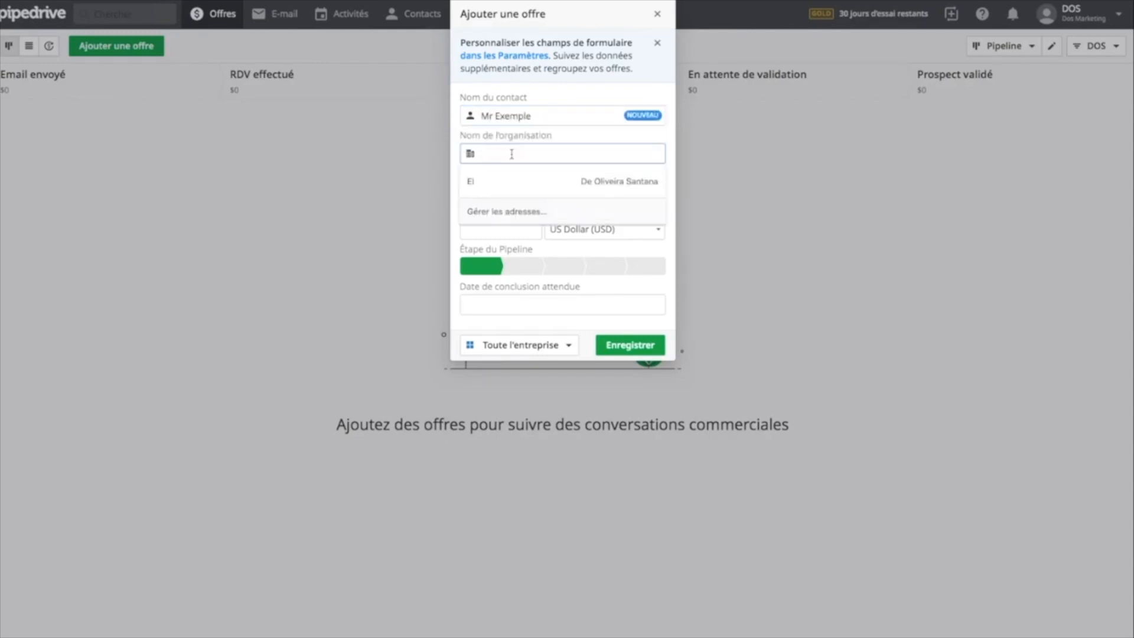
type("SARL EXEMPLE")
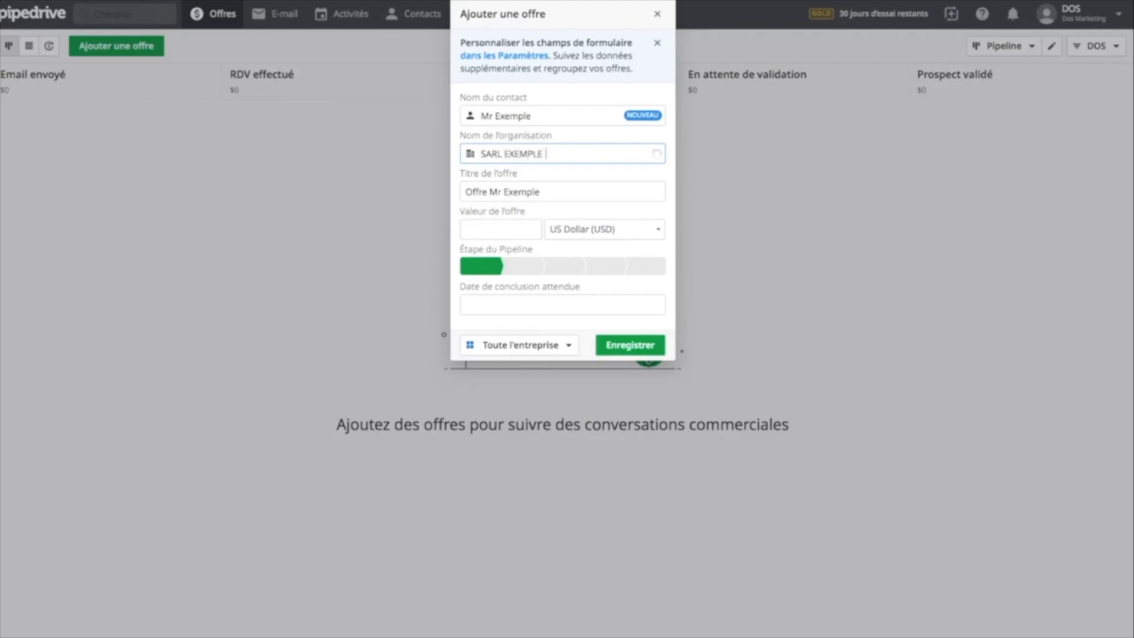
- Set the new deal's value to 2500 in Euro (EUR)
left_click(513, 229)
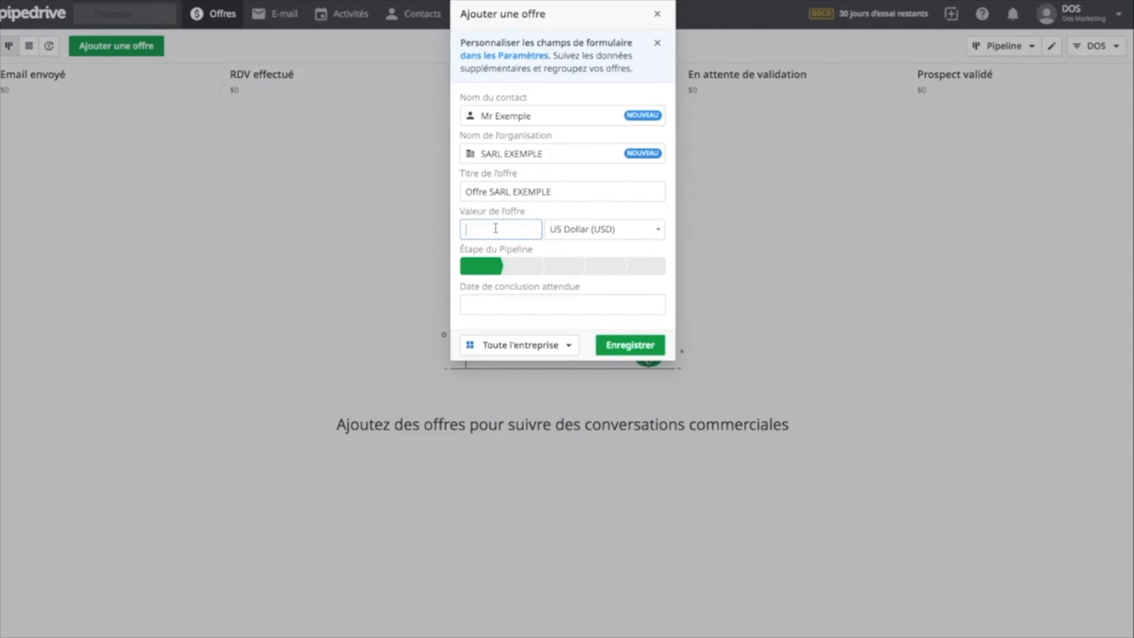
type("2500")
left_click(603, 230)
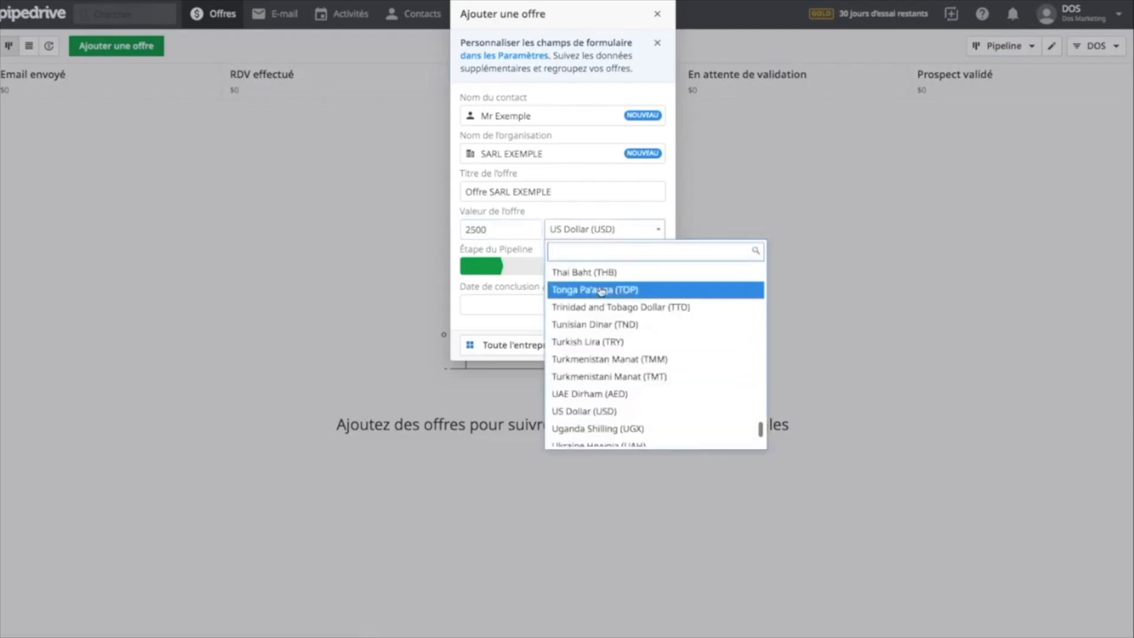
type("EURO")
left_click(584, 273)
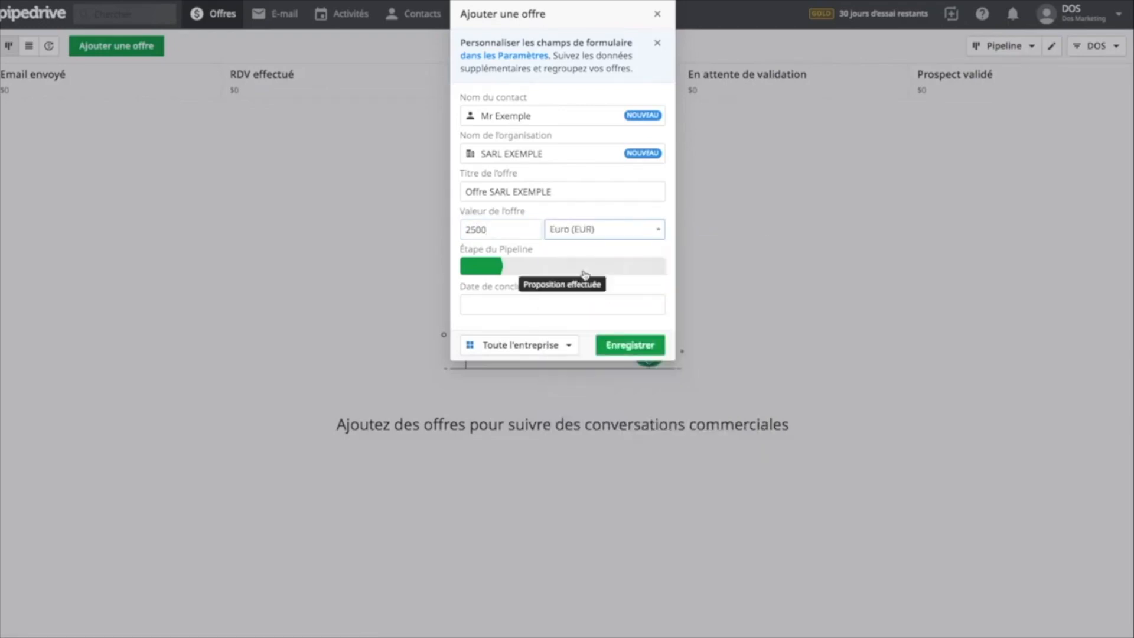
- Set the deal's expected closing date to 20/06/2019 and save the deal
left_click(518, 309)
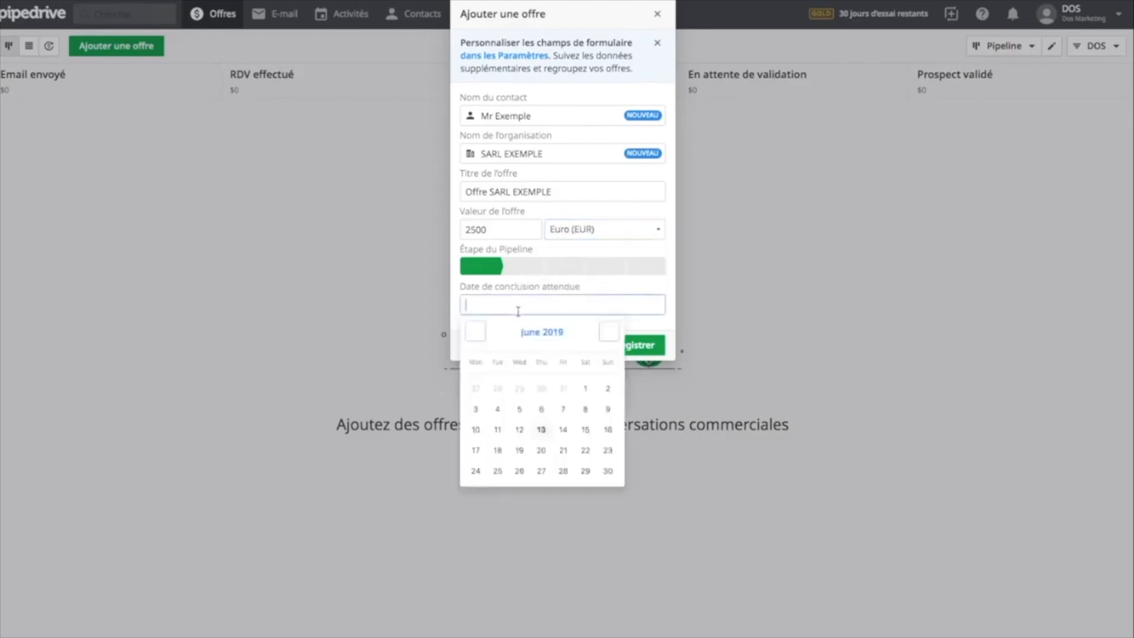
left_click(542, 454)
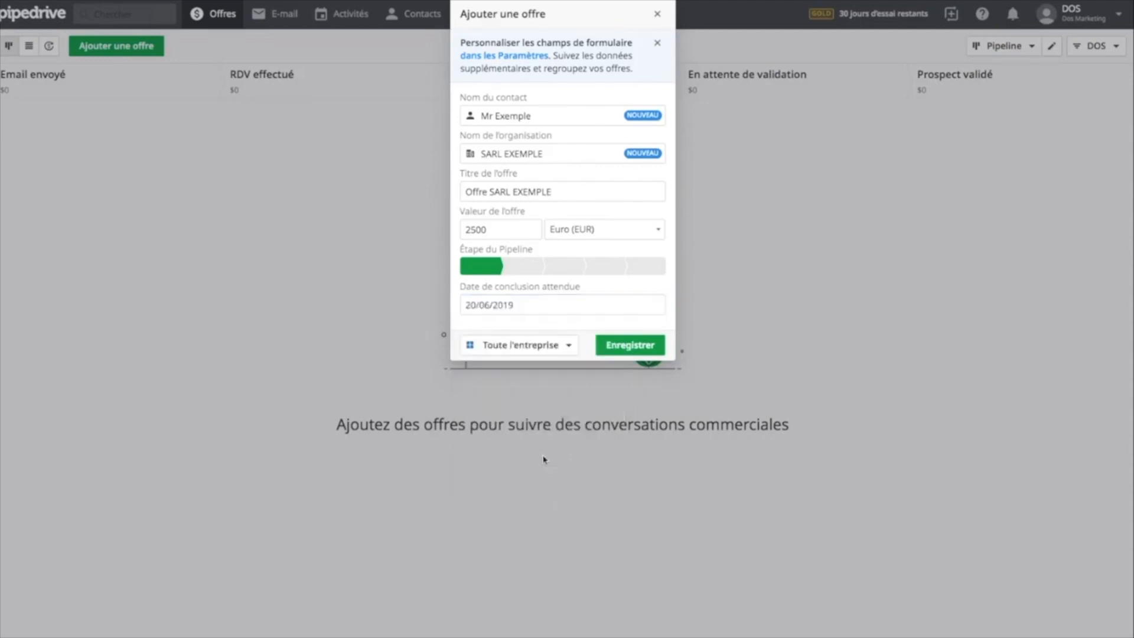
left_click(627, 347)
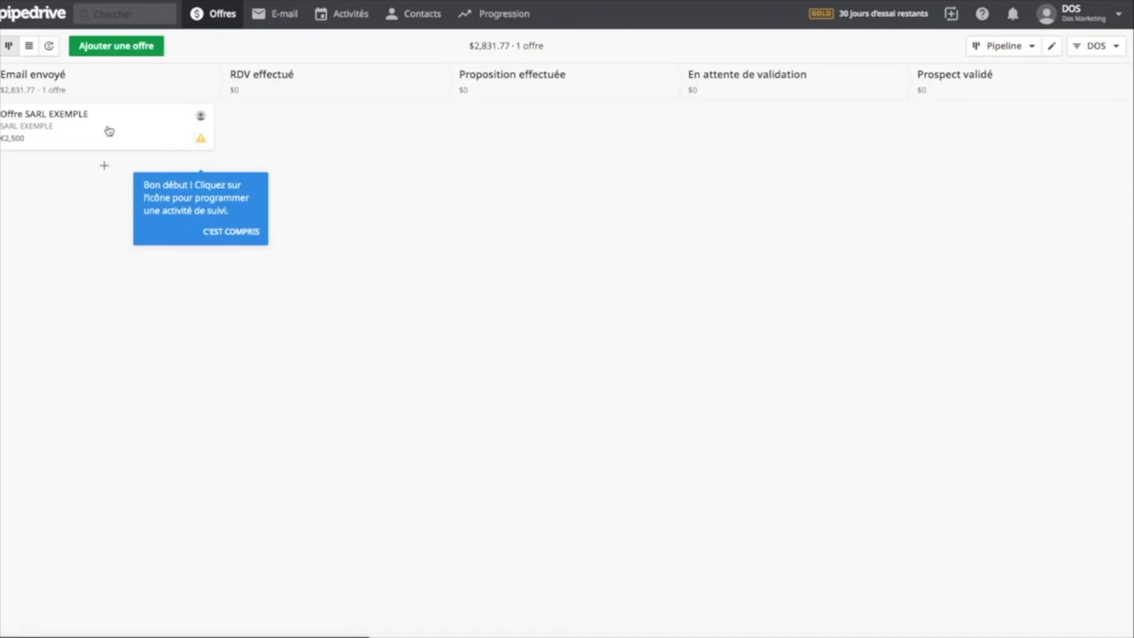
- Open the Offre SARL EXEMPLE deal and examine its details, organization, contact and activity sections
left_click(144, 134)
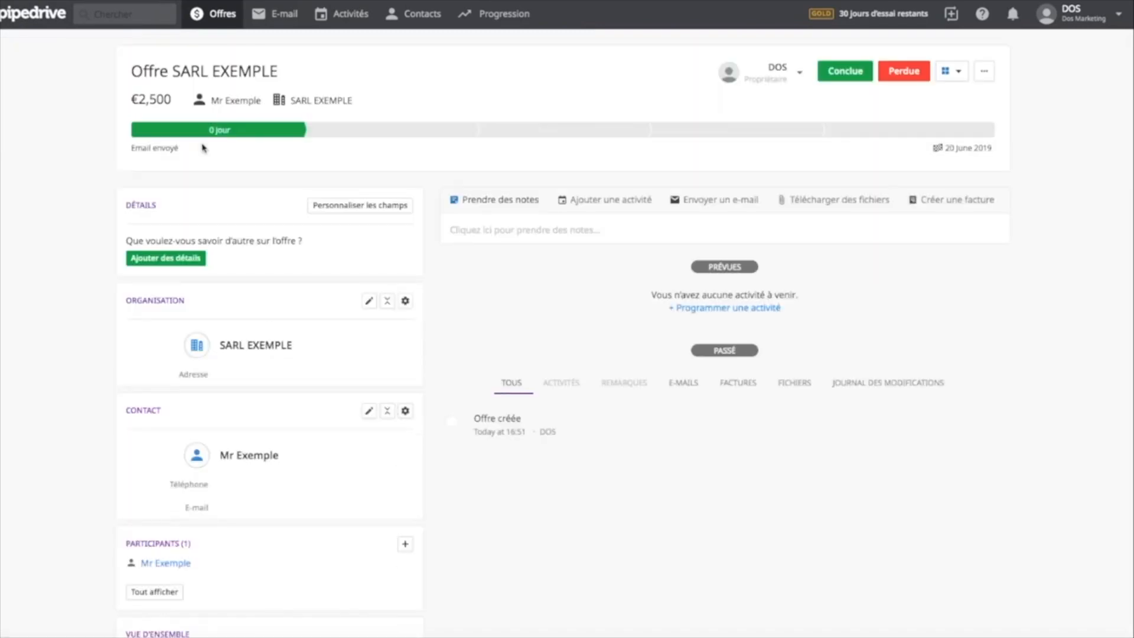
scroll(430, 280, "down", 1)
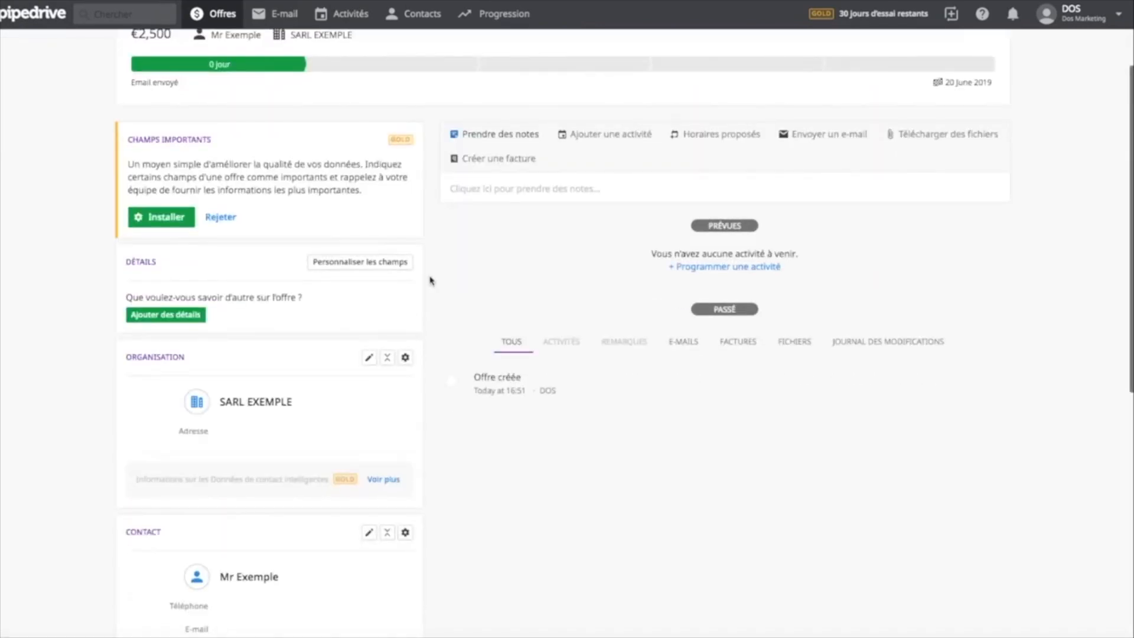
scroll(431, 281, "down", 1)
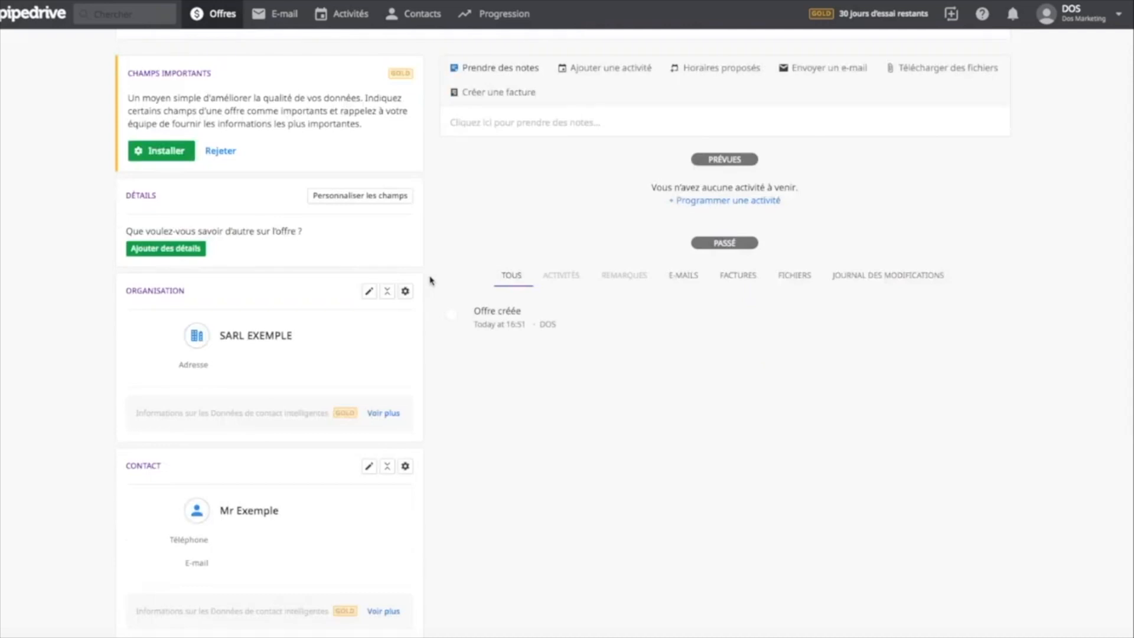
scroll(430, 281, "up", 1)
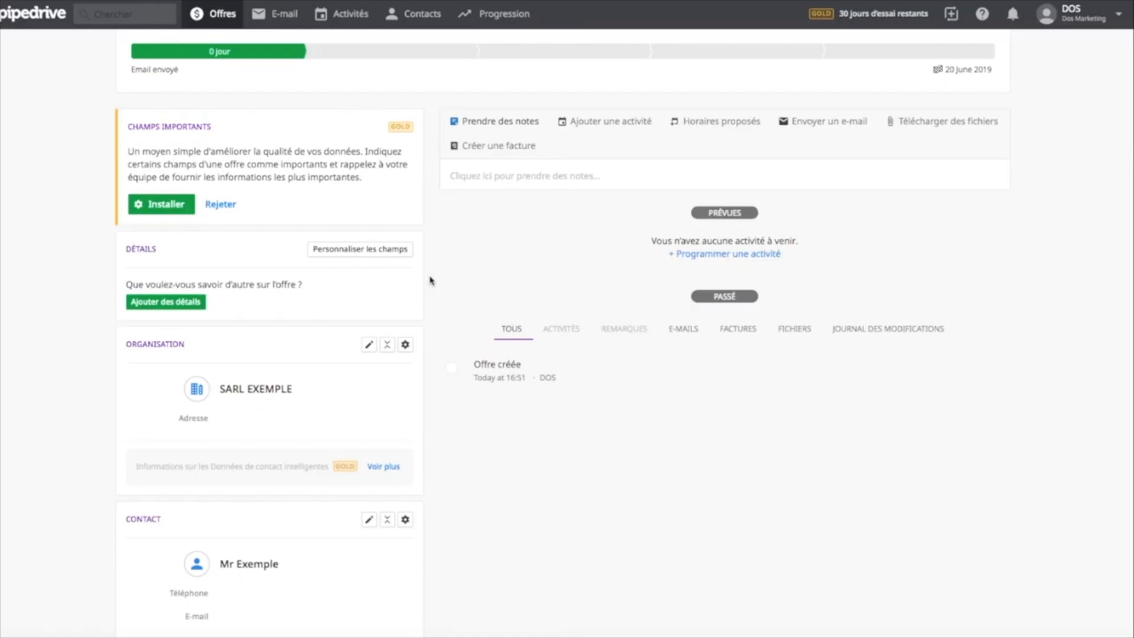
scroll(429, 280, "down", 2)
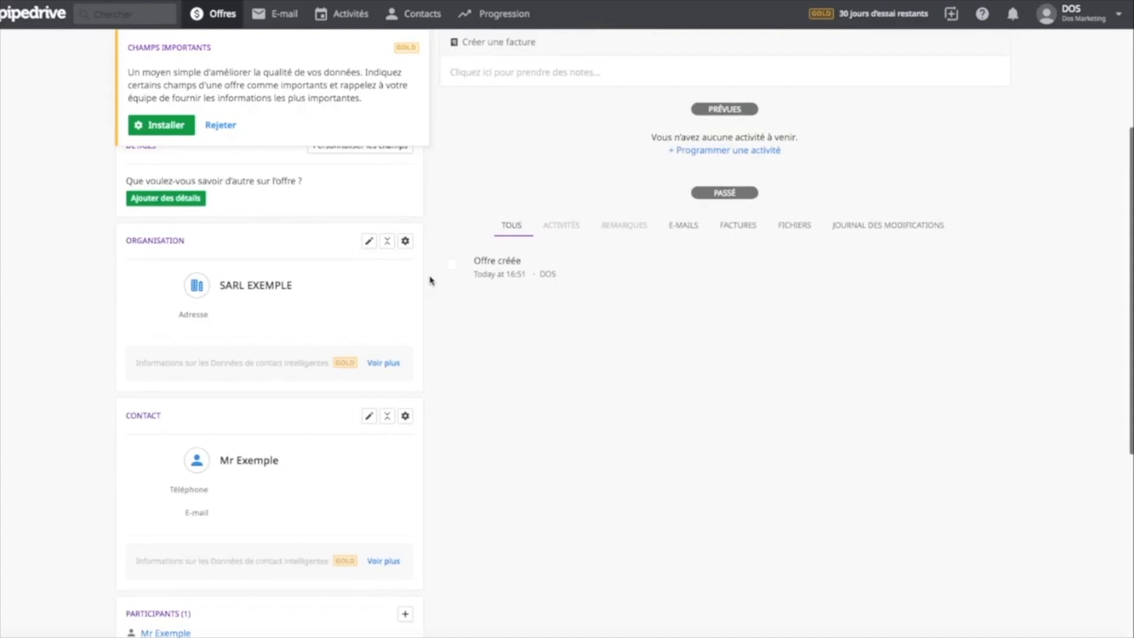
scroll(430, 280, "up", 2)
scroll(430, 279, "up", 2)
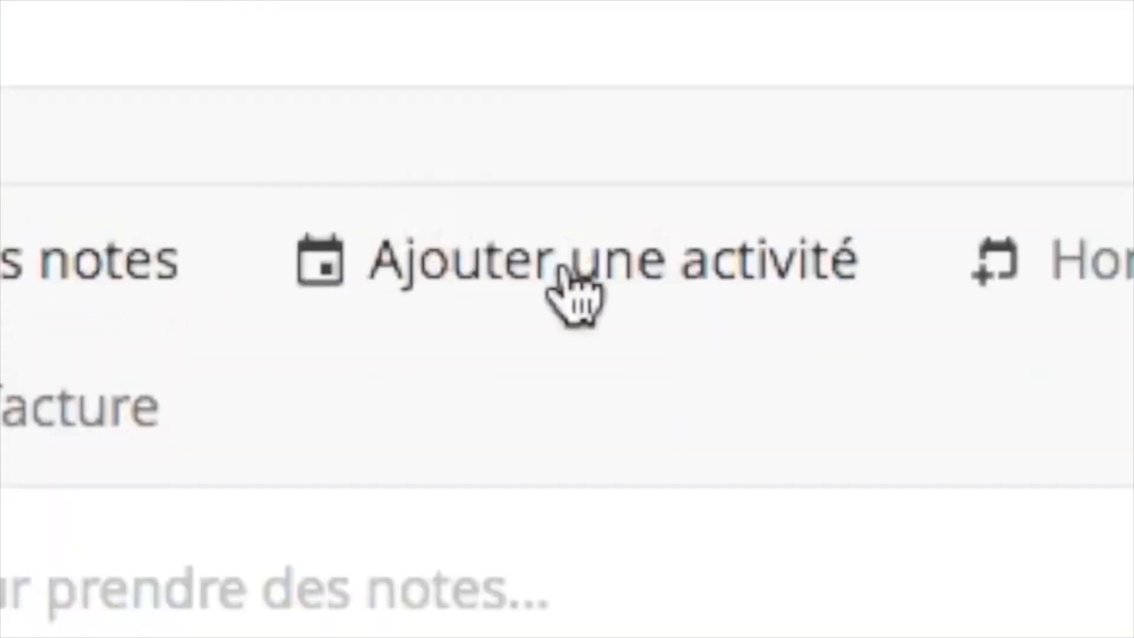
- Start a call activity on the deal, titled as a reminder to call the contact back "pour création site"
left_click(603, 187)
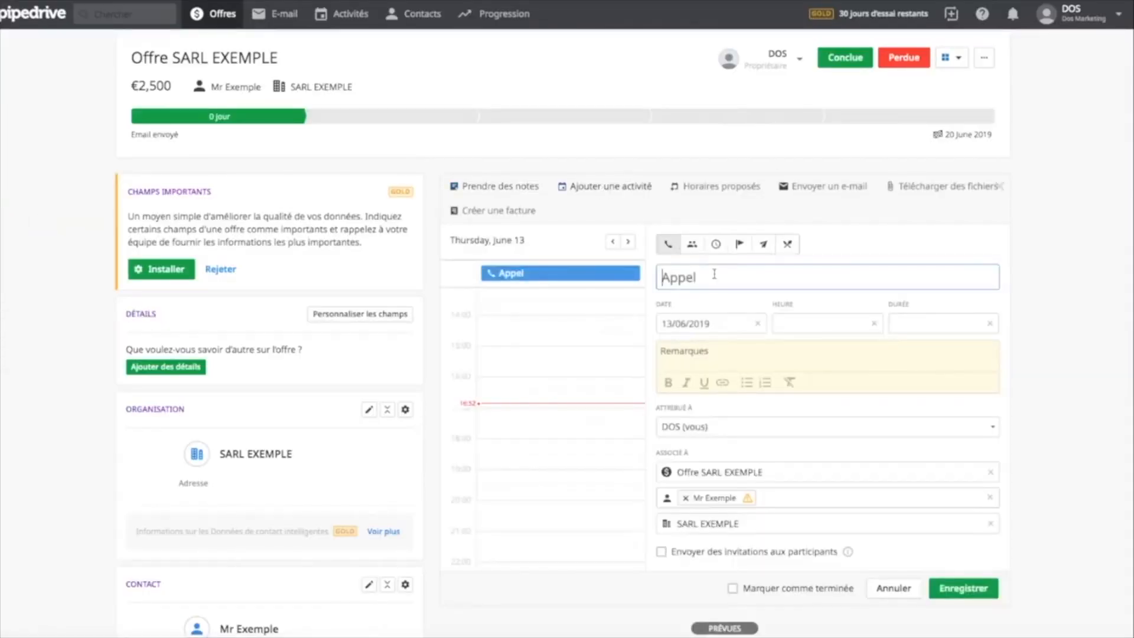
type("rappeler Mr ex")
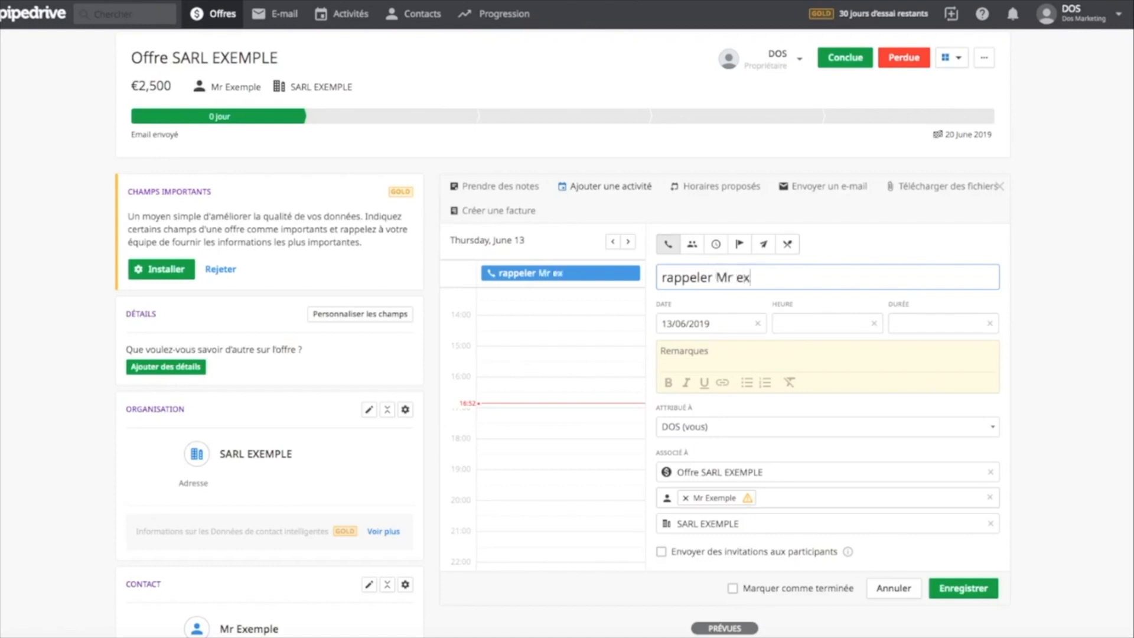
type("emple pour création site")
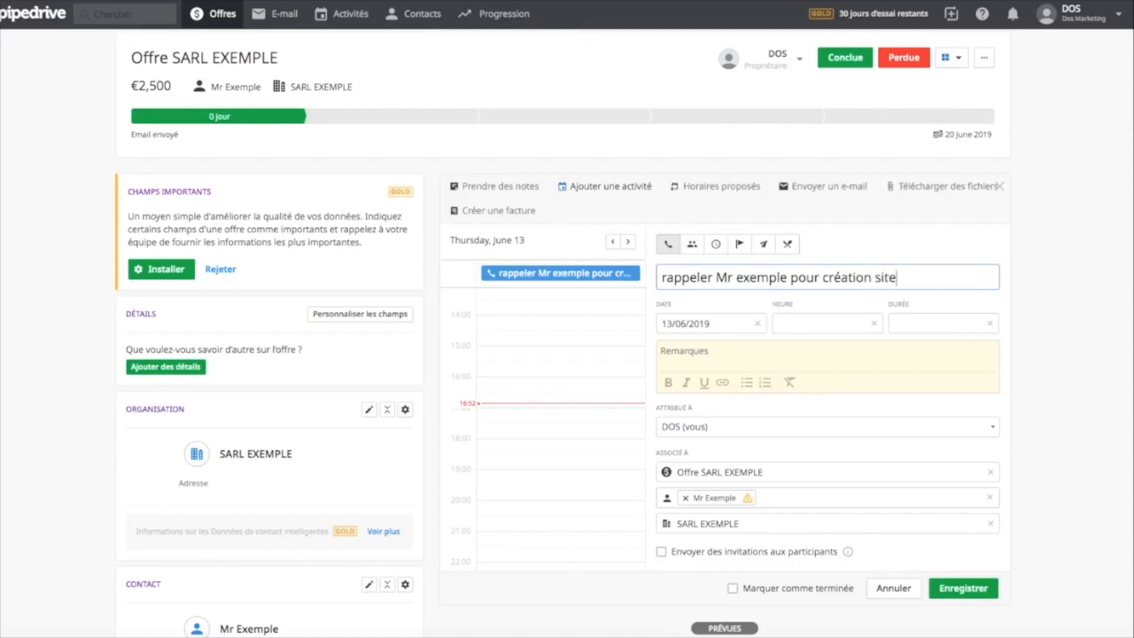
- Schedule the call activity for 20/06/2019 at 13:30 with a duration of 00:30
left_click(712, 326)
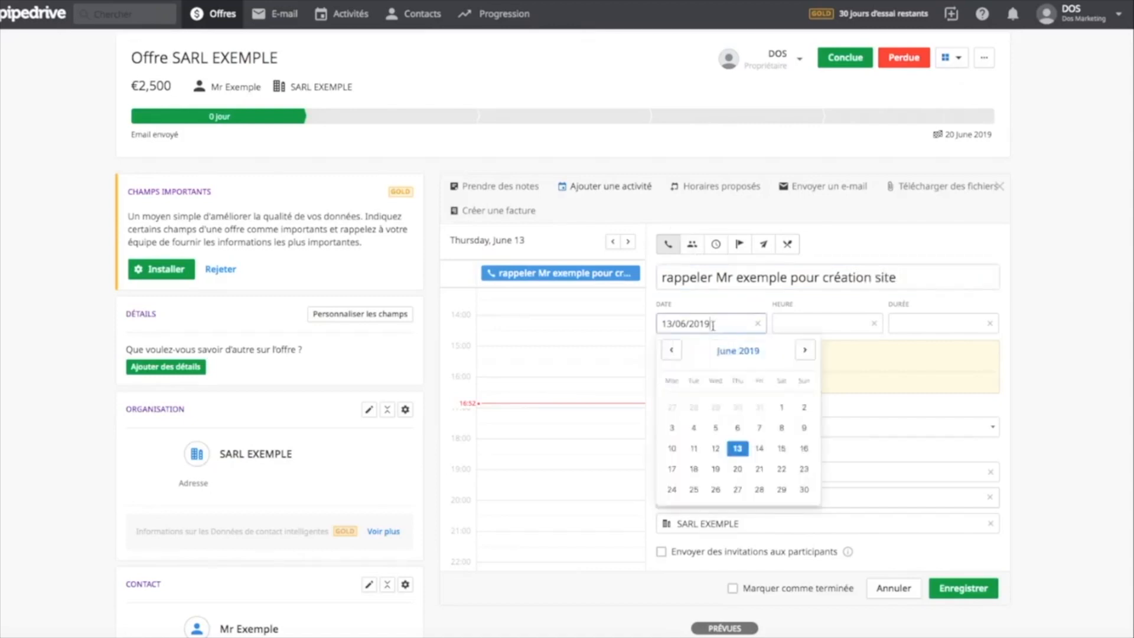
left_click(737, 469)
left_click(821, 323)
scroll(804, 366, "up", 5)
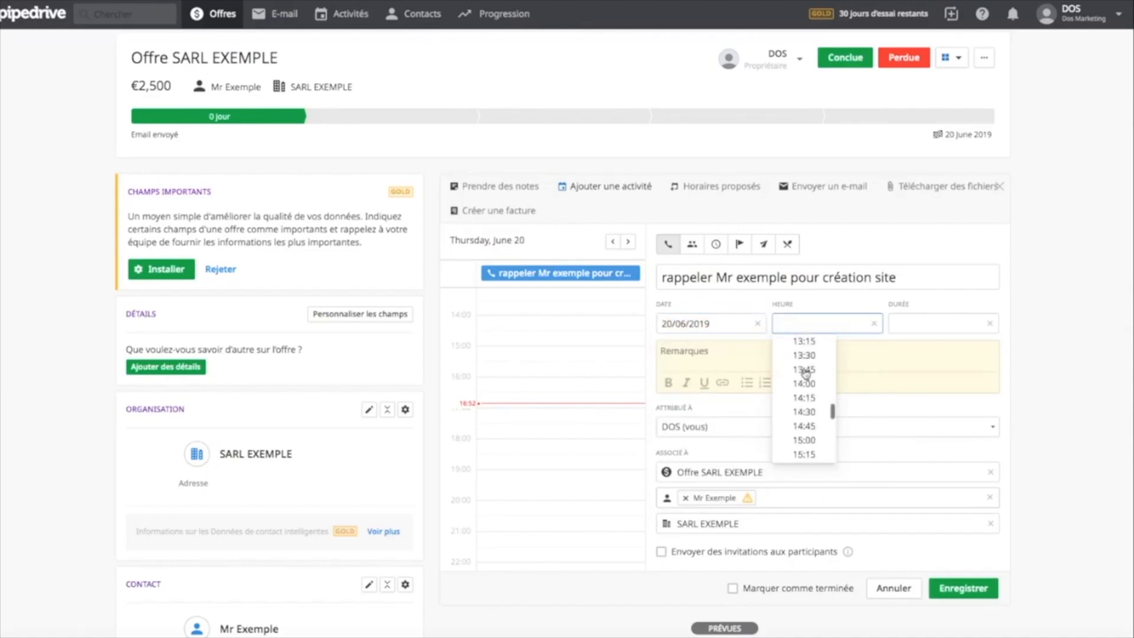
left_click(805, 355)
left_click(906, 331)
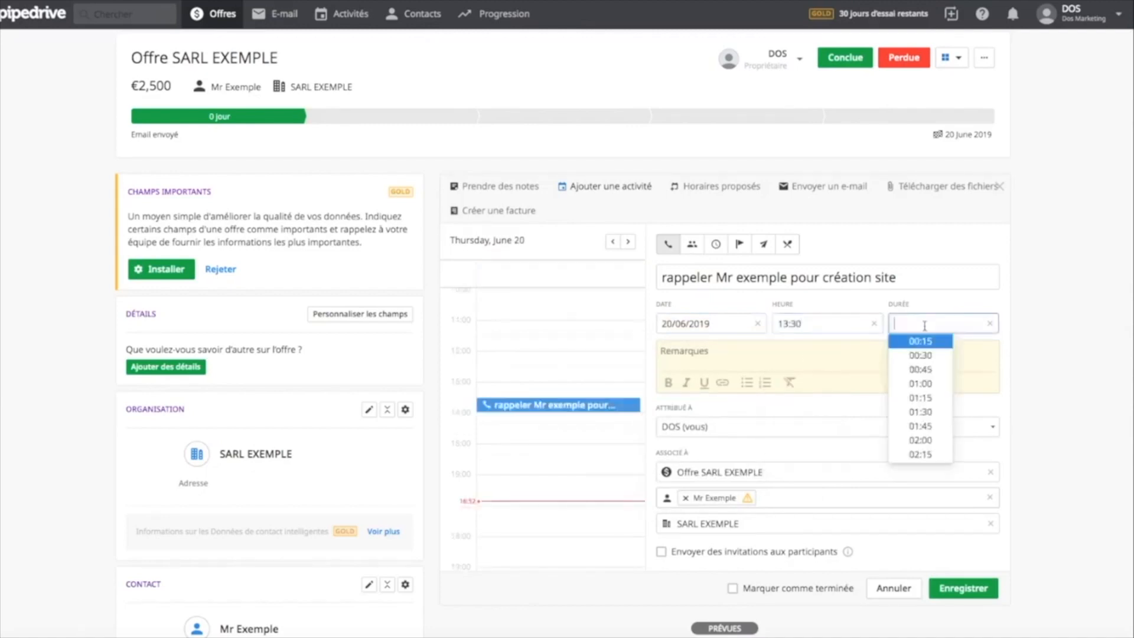
left_click(920, 354)
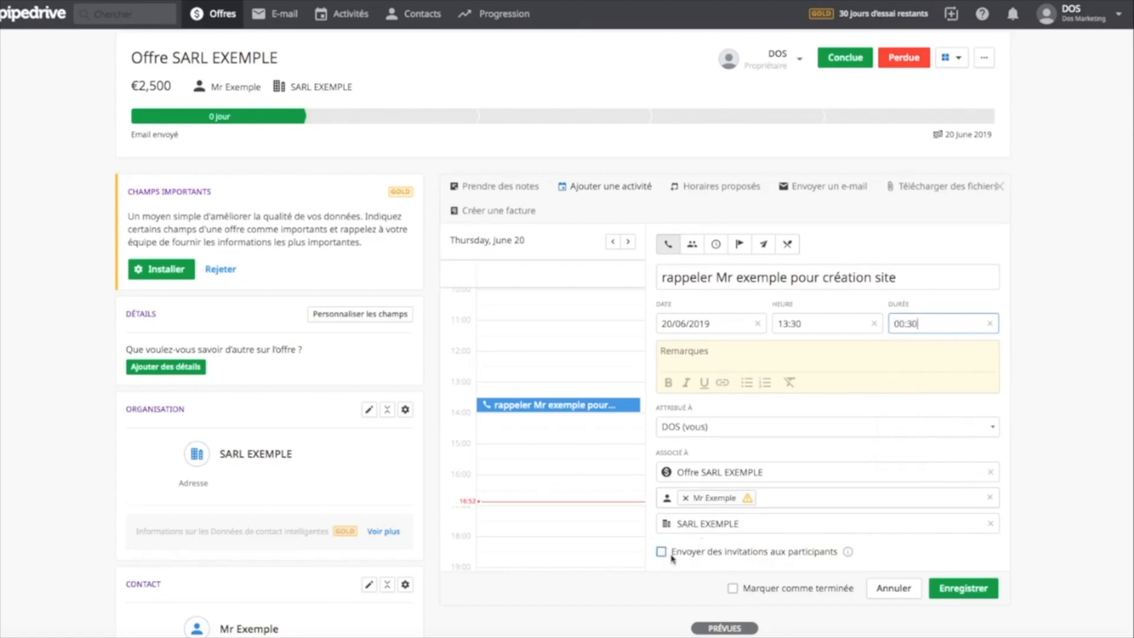
- Look over the deal's organization and contact sections and open the field customization for its details section
scroll(311, 458, "down", 3)
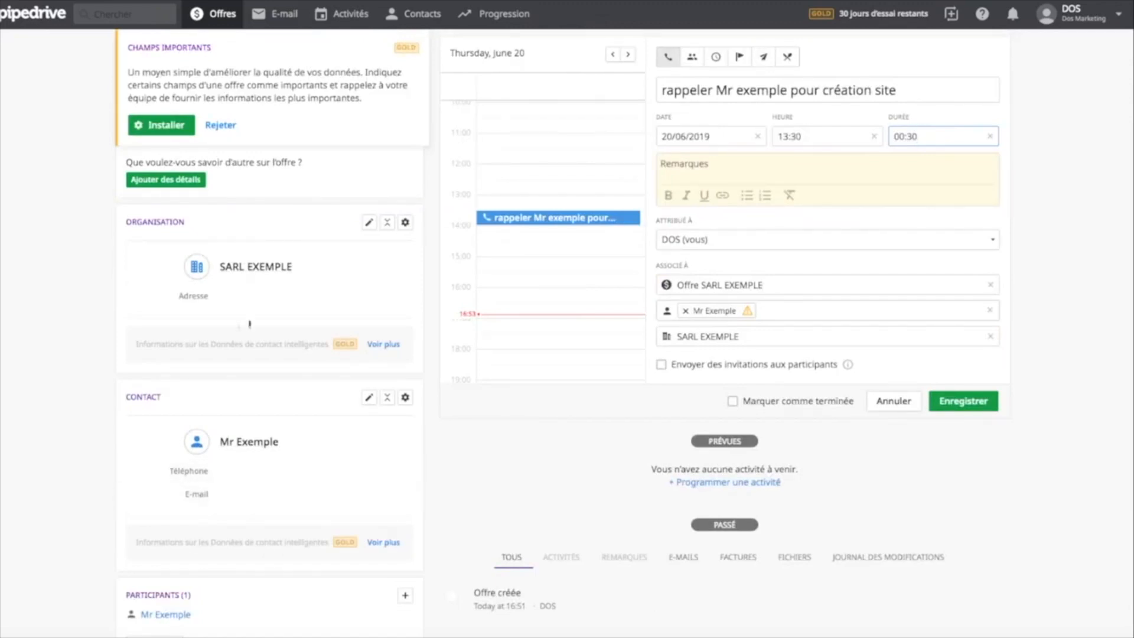
scroll(248, 432, "down", 2)
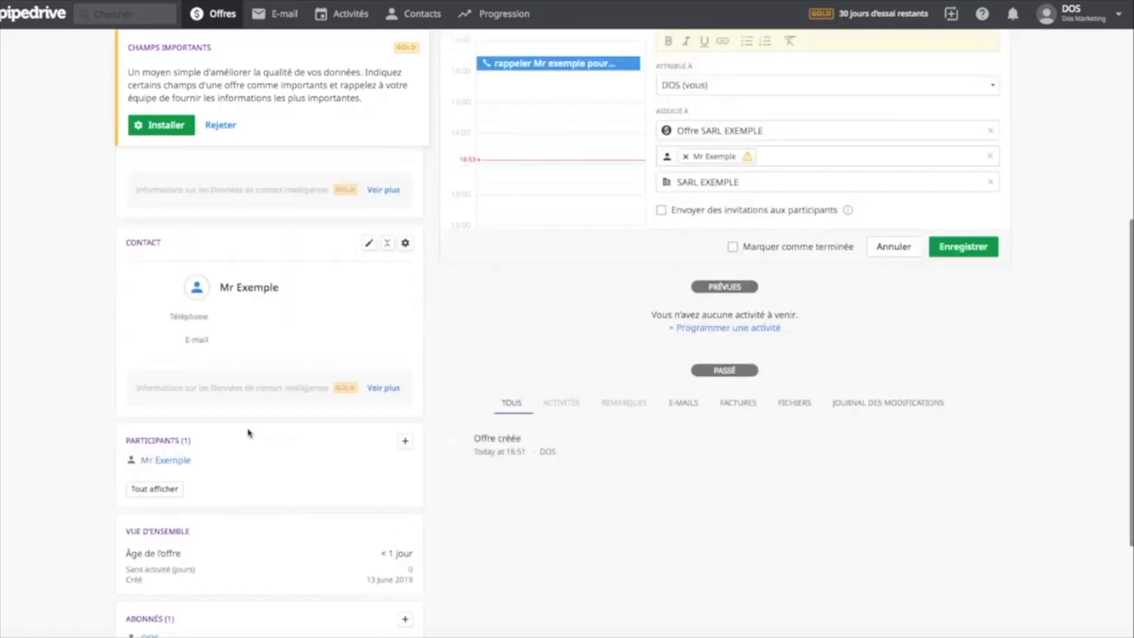
scroll(248, 433, "up", 4)
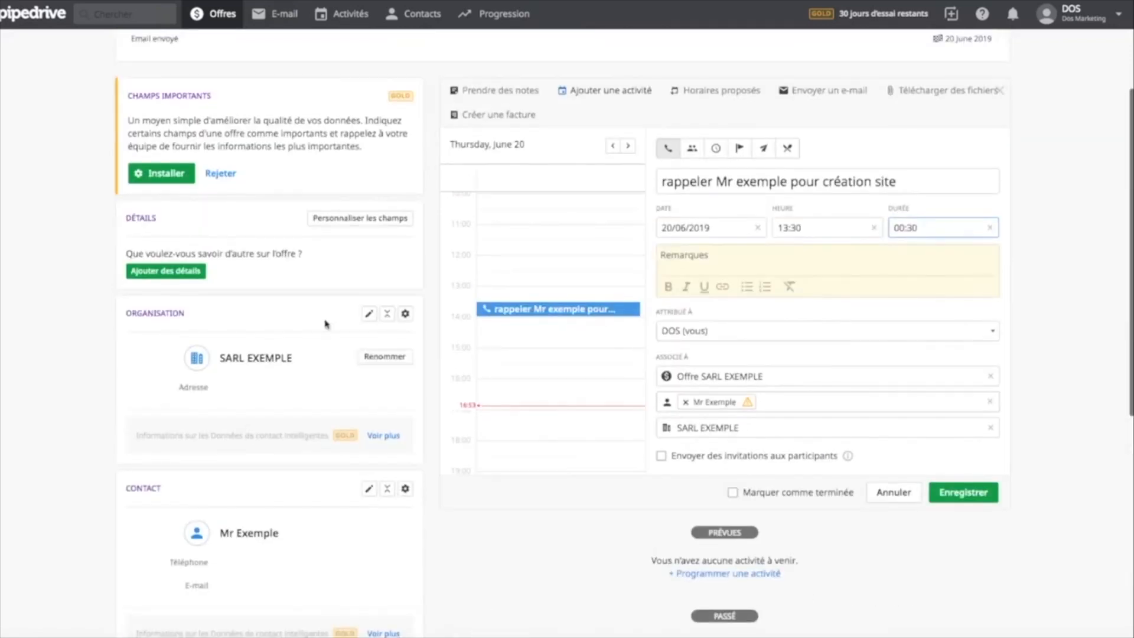
left_click(363, 222)
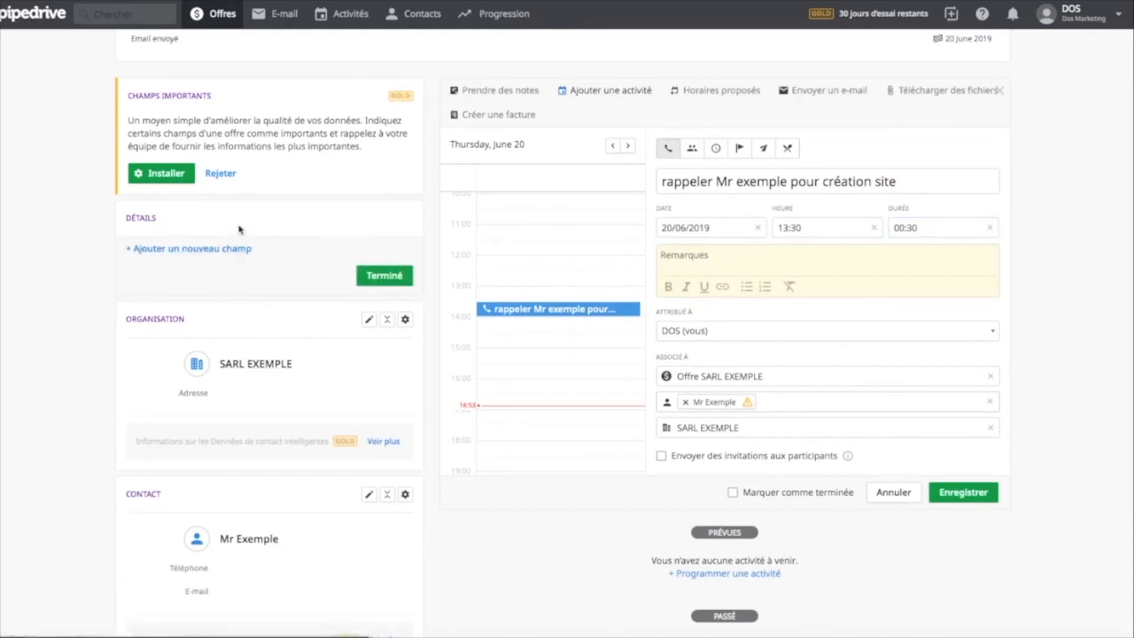
- Enable invitations to participants and retitle the activity with the contact's name, a rocket emoji and "décolle avec l'agence ....."
left_click(662, 456)
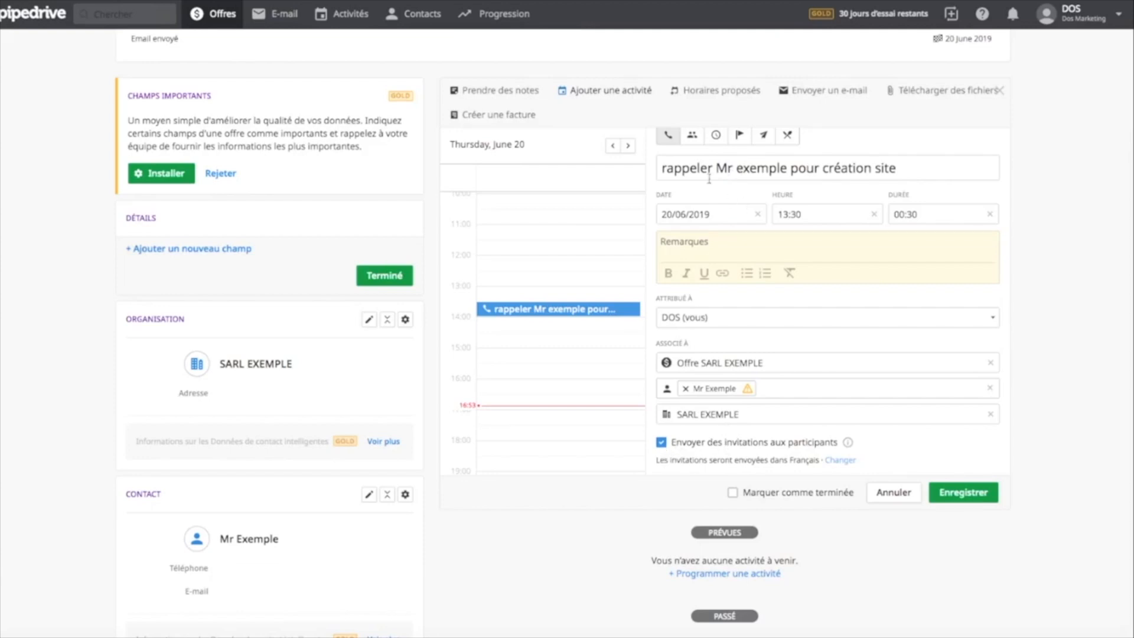
left_click_drag(700, 168, 654, 167)
left_click(898, 169)
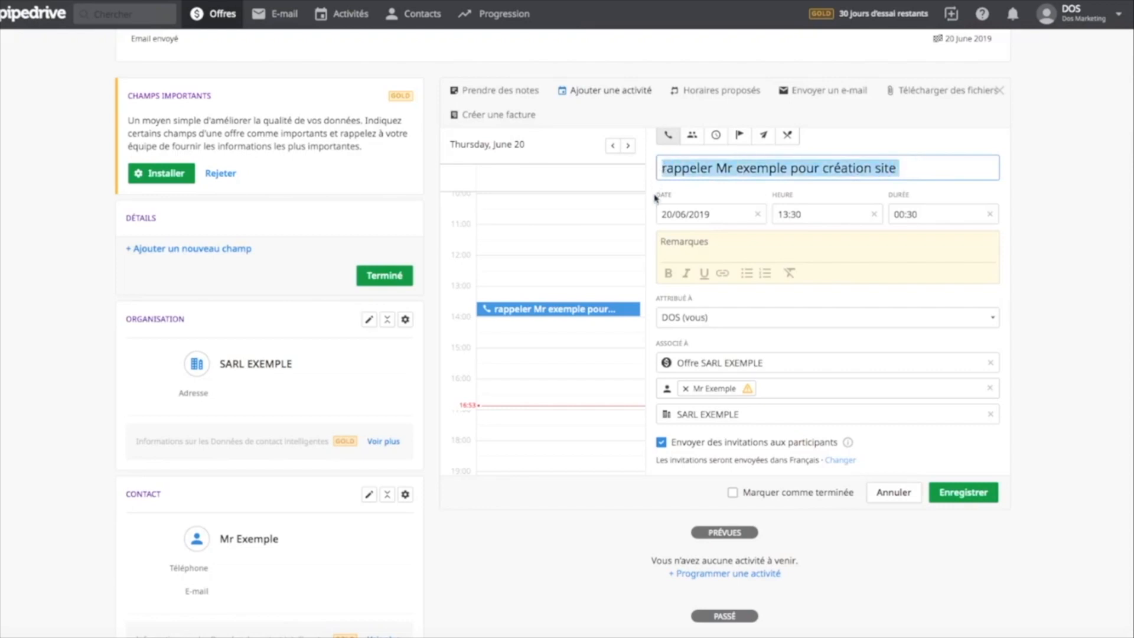
scroll(654, 195, "up", 1)
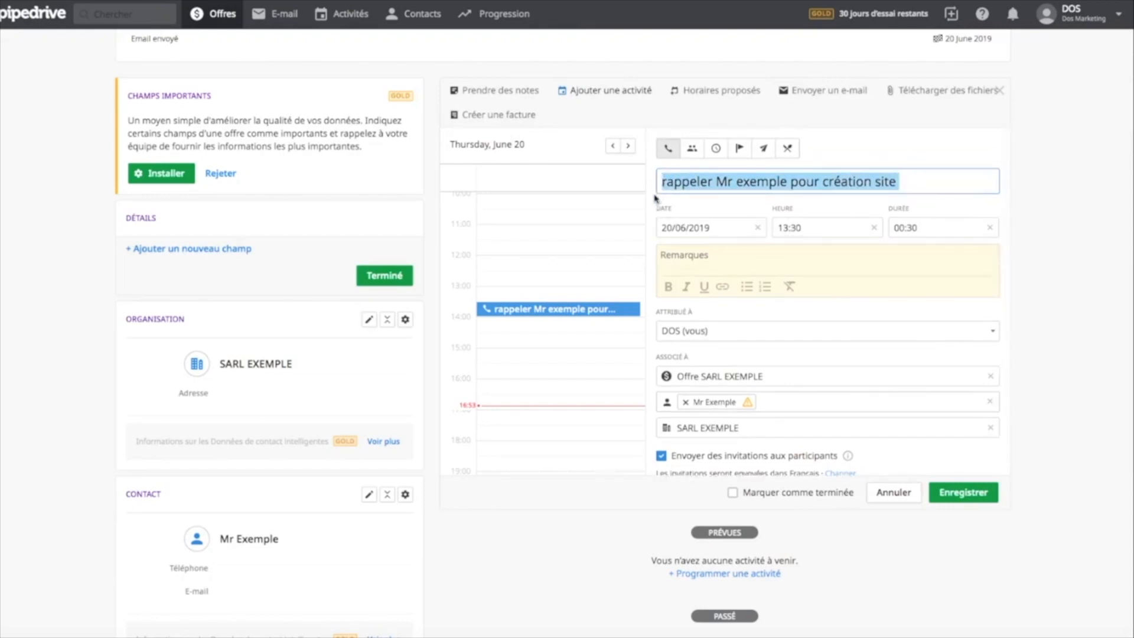
type("Mr Exemple")
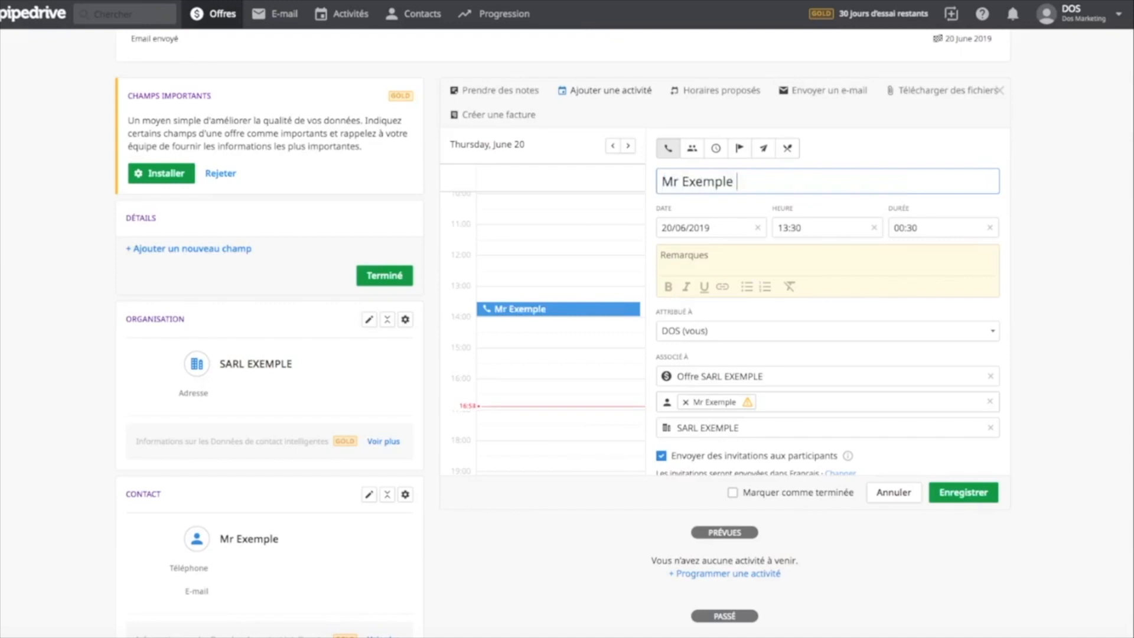
key("ctrl+super+space")
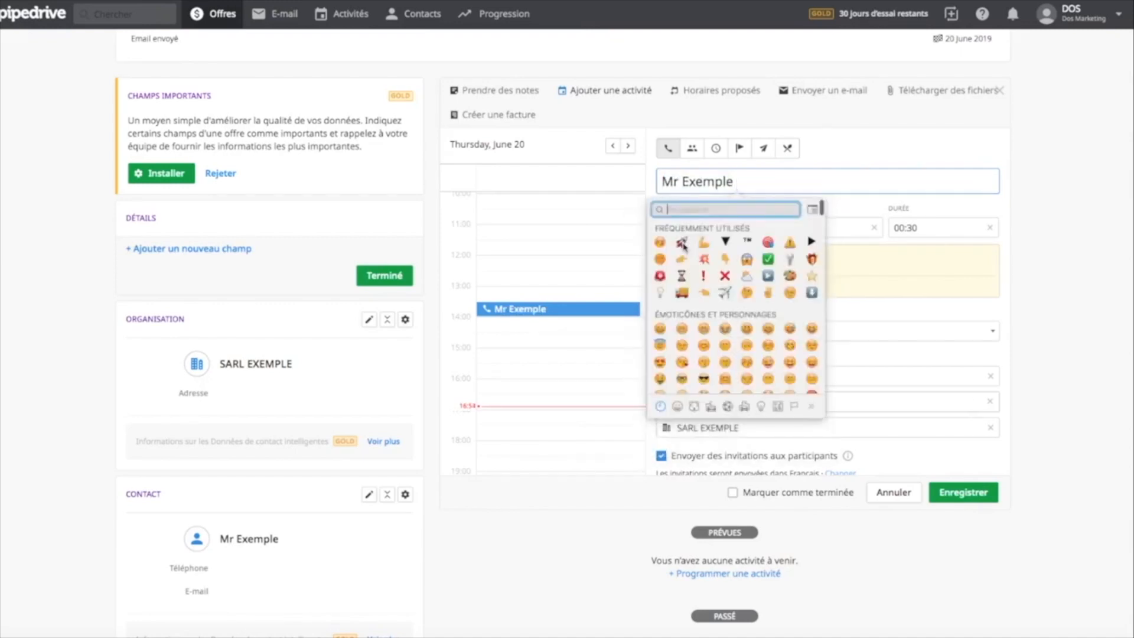
left_click(682, 244)
type("décolle")
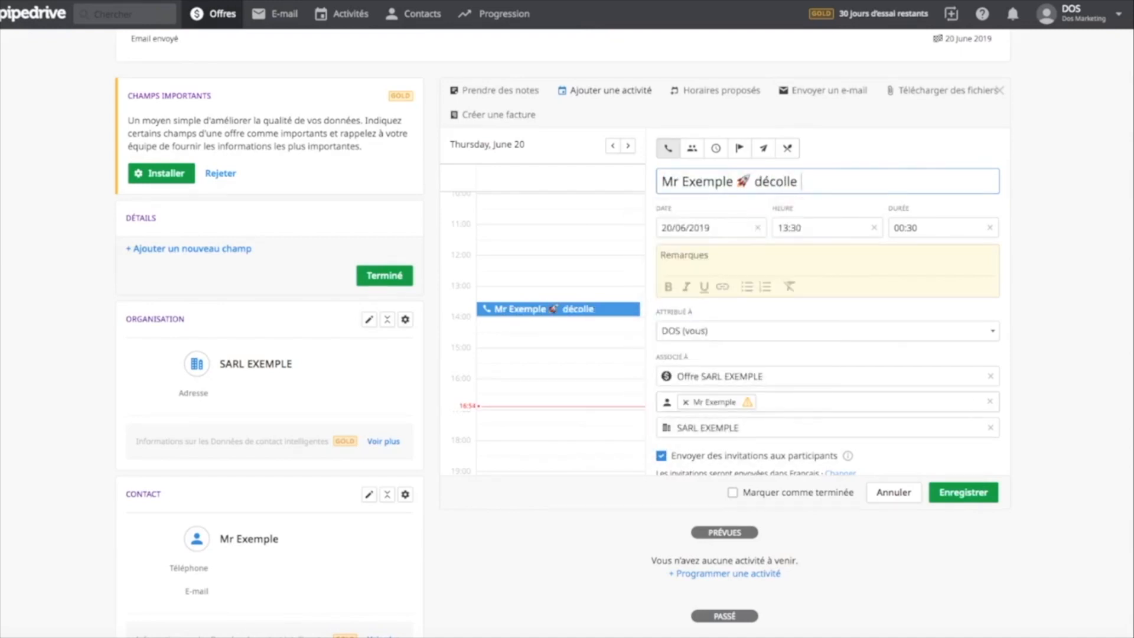
type(" avec l'age")
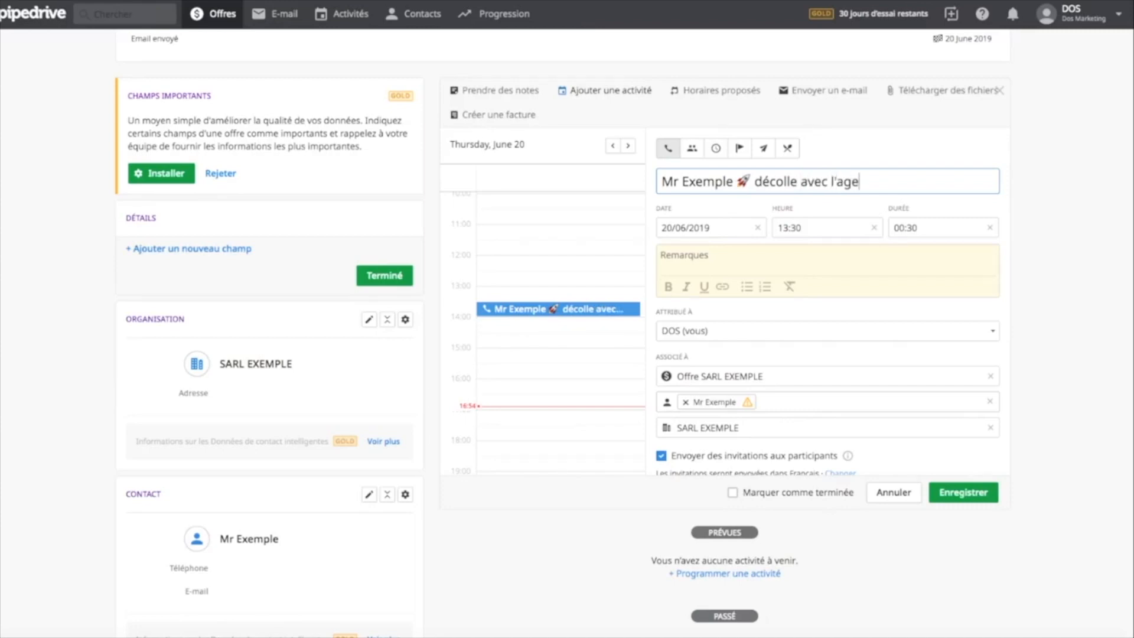
type("nce .....")
- Try a "- call stratégique" ending on the activity title and delete it again
scroll(879, 458, "up", 2)
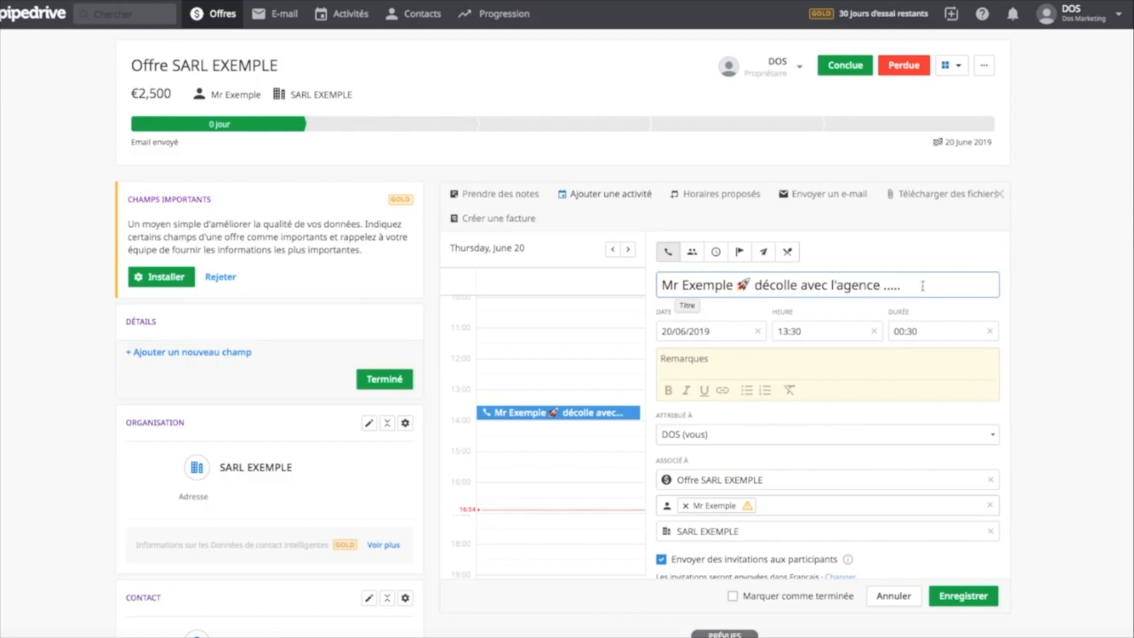
type("- call stratégique")
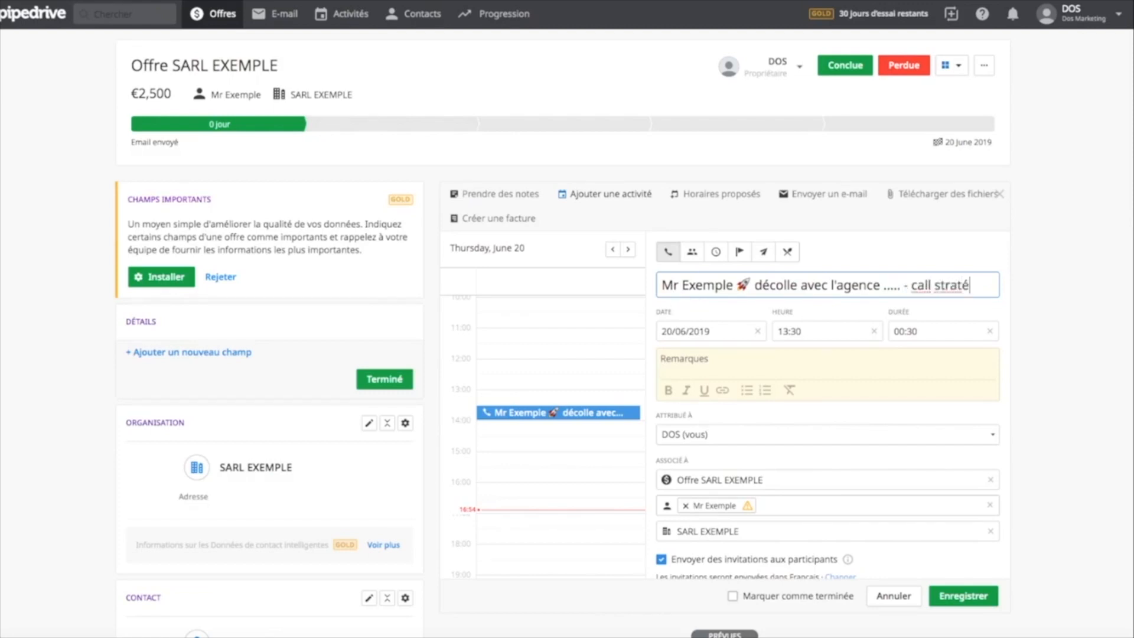
triple_click(947, 289)
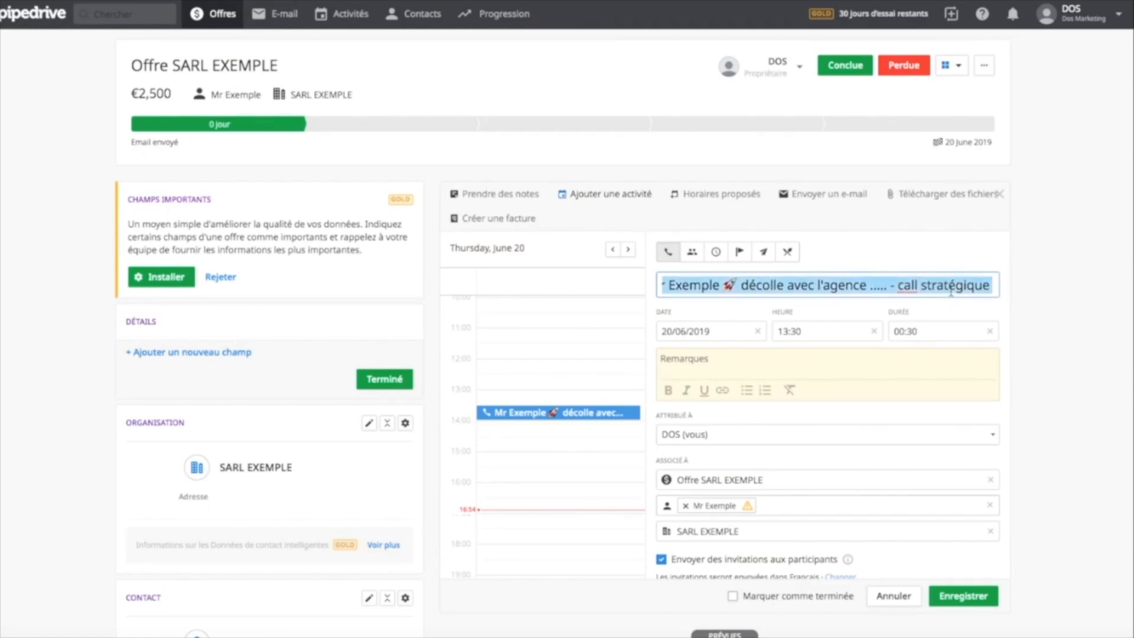
key("End")
key("BackSpace")
key("BackSpace")
key("BackSpace")
key("BackSpace")
key("BackSpace")
key("BackSpace")
key("BackSpace")
key("BackSpace")
key("BackSpace")
key("BackSpace")
key("BackSpace")
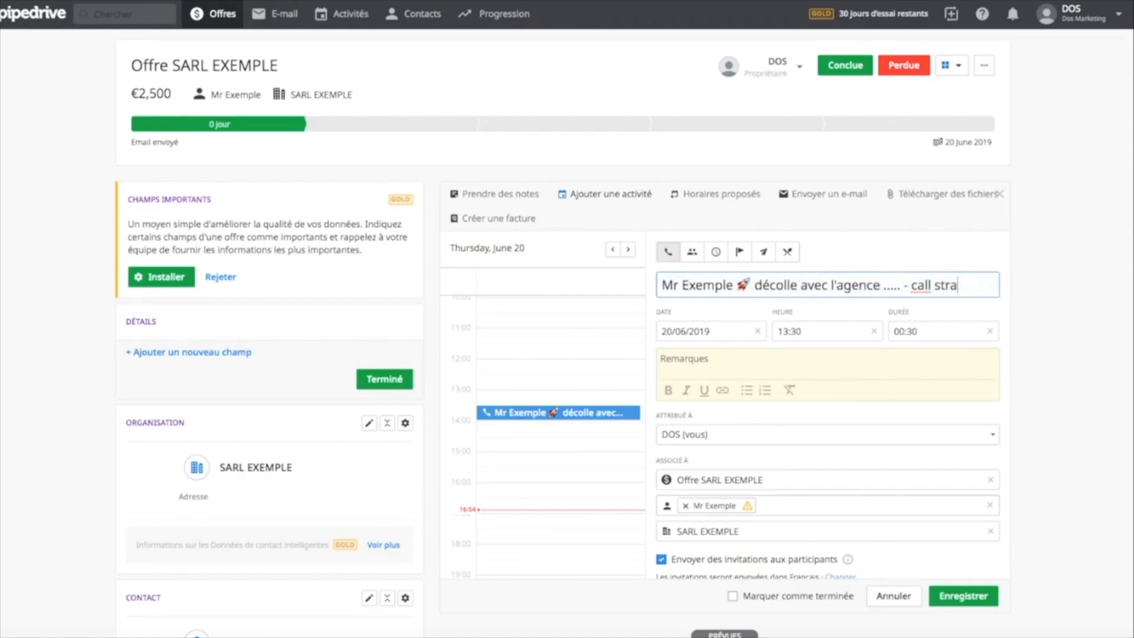
key("BackSpace")
key("BackSpace")
key("BackSpace")
key("BackSpace")
key("BackSpace")
key("BackSpace")
key("BackSpace")
key("BackSpace")
key("BackSpace")
key("BackSpace")
- Dismiss the activity goal suggestion, turn off invitations to participants and save the call activity
left_click(977, 605)
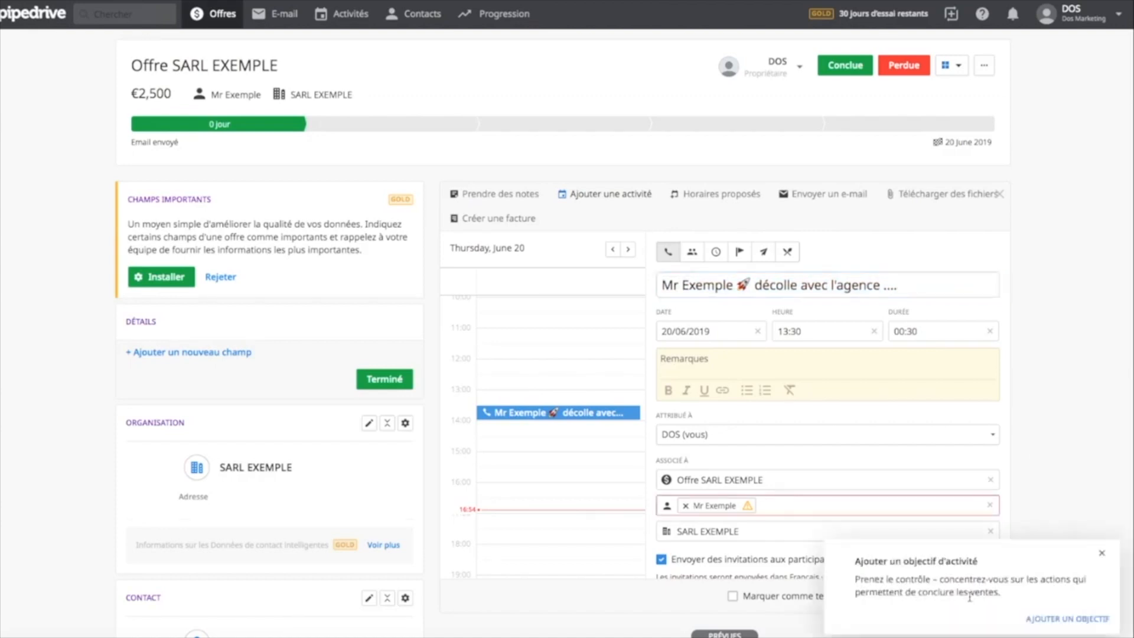
left_click(1102, 556)
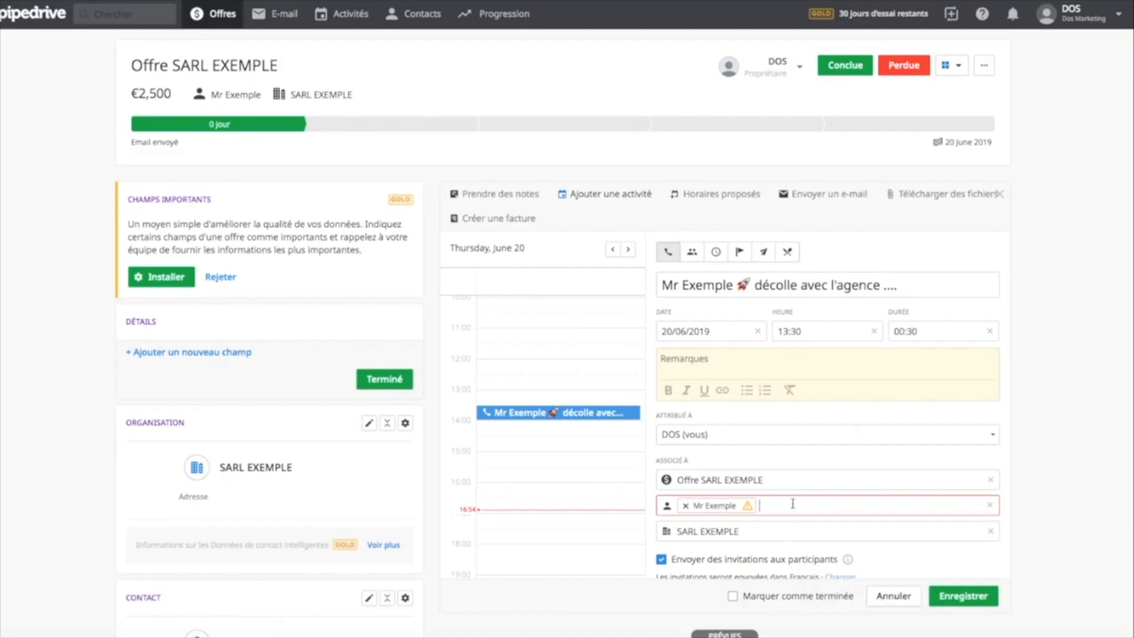
left_click(661, 555)
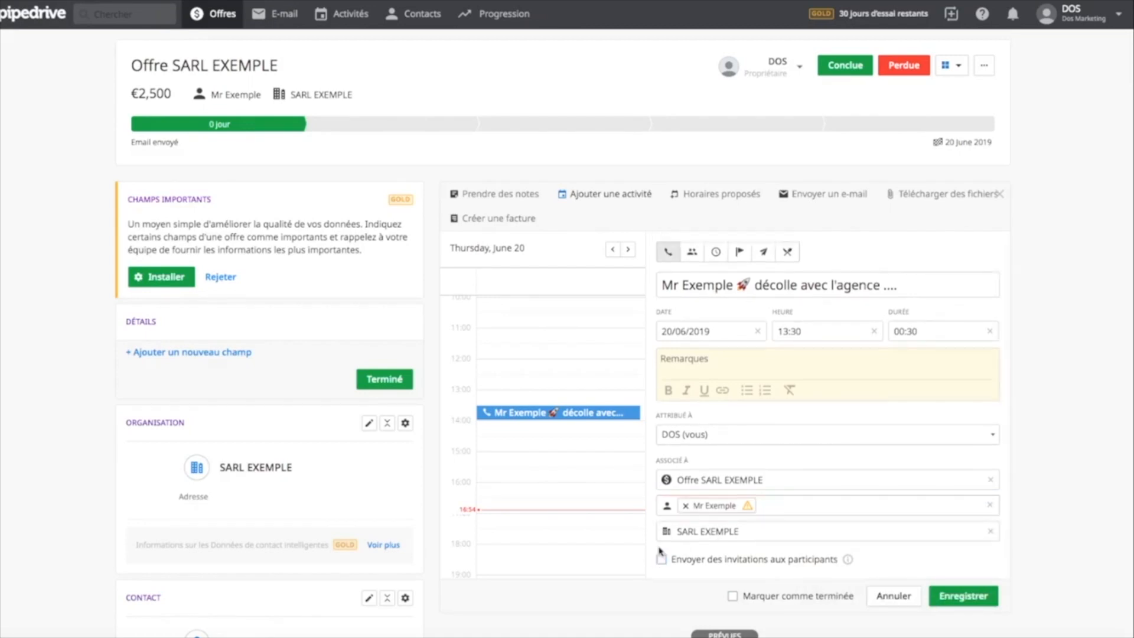
scroll(271, 472, "down", 3)
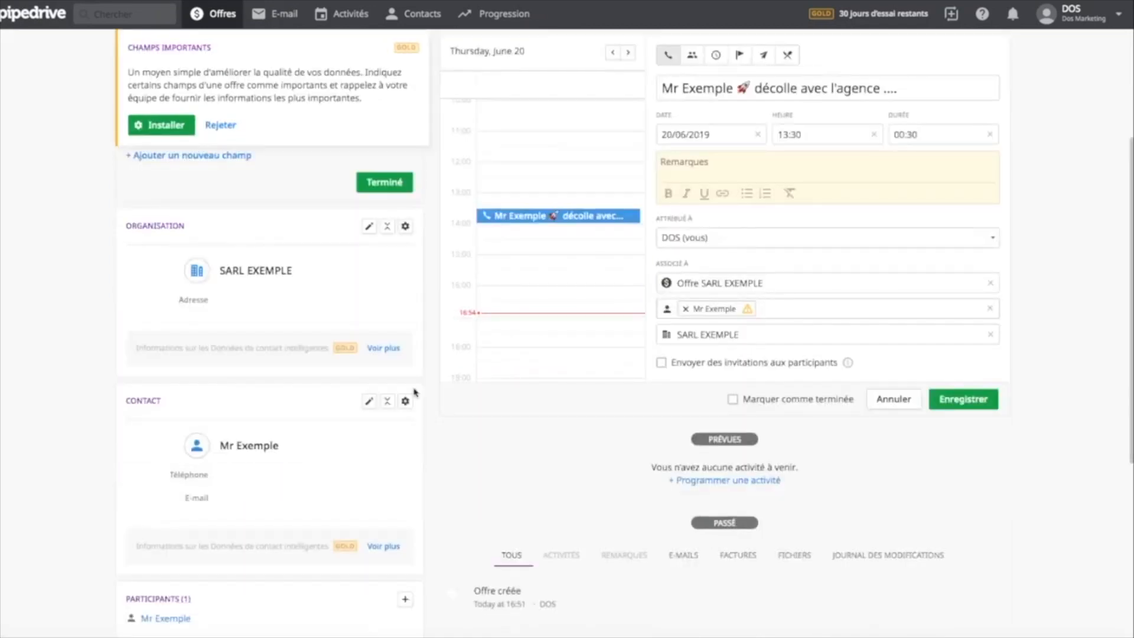
left_click(961, 400)
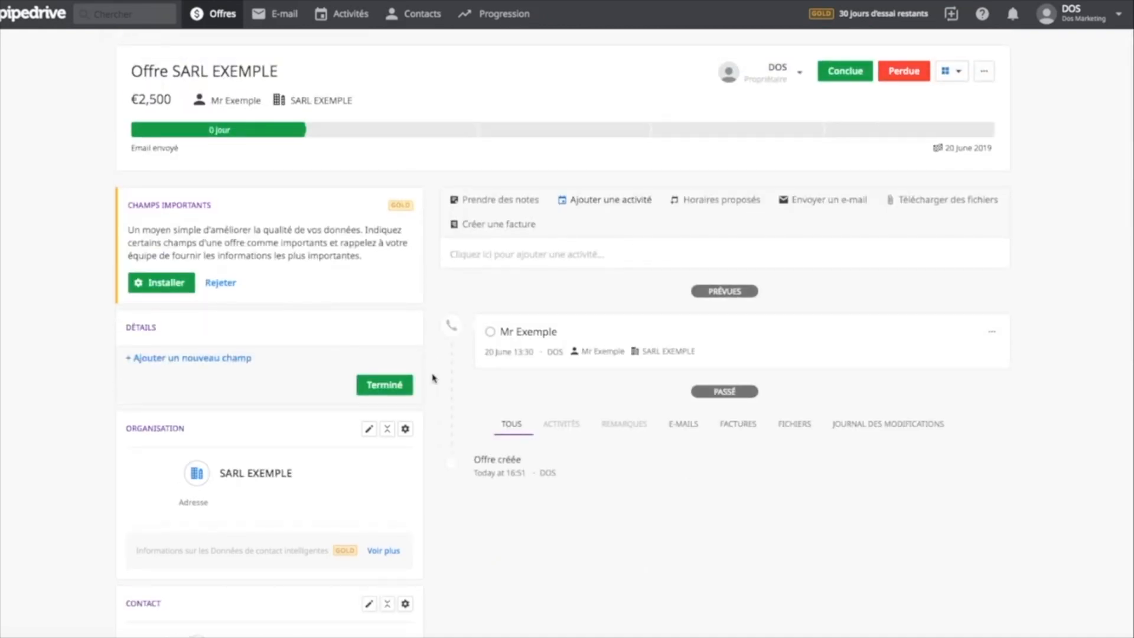
scroll(435, 379, "down", 2)
scroll(433, 379, "up", 2)
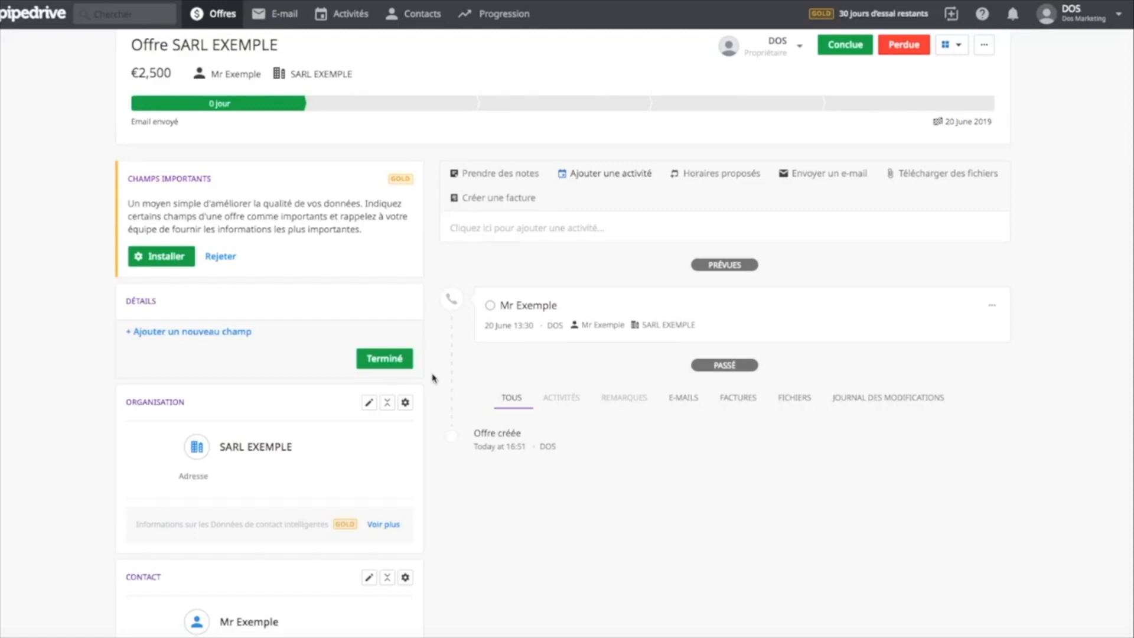
scroll(432, 378, "up", 1)
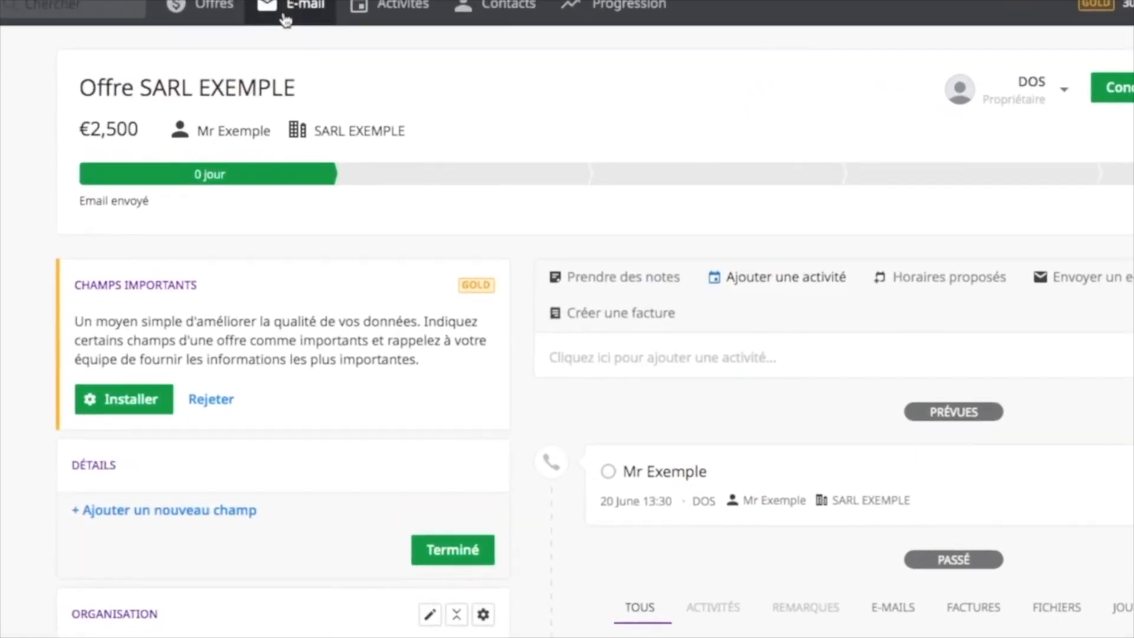
- Open the e-mail section, examine its Sales Inbox and smart Bcc options, and reload the page
left_click(285, 18)
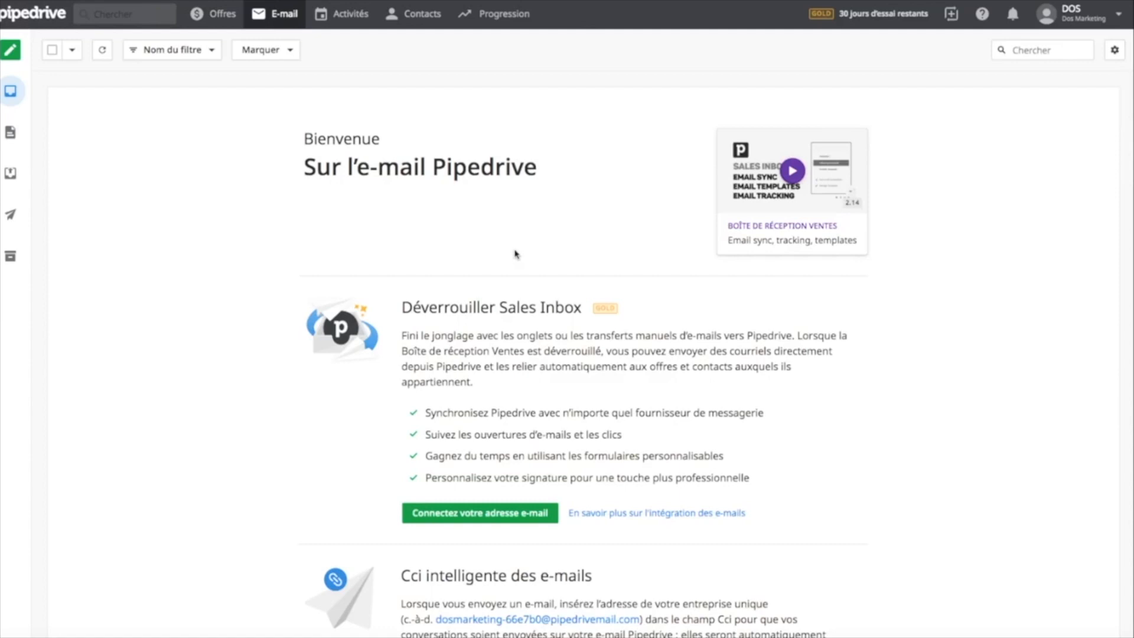
scroll(515, 254, "down", 2)
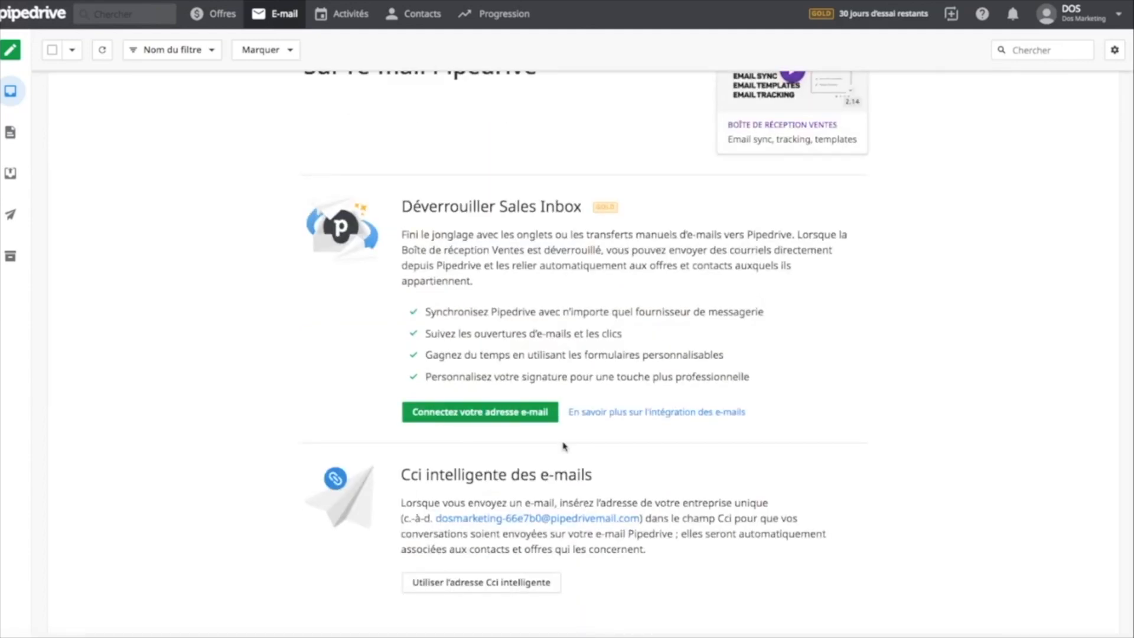
scroll(494, 465, "up", 2)
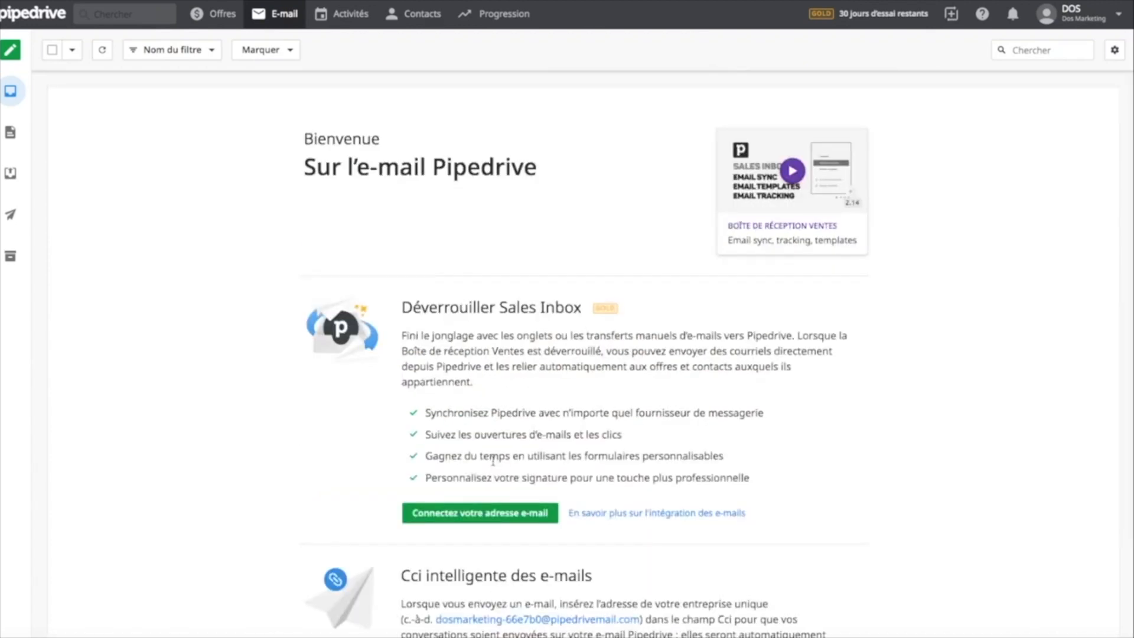
left_click(519, 513)
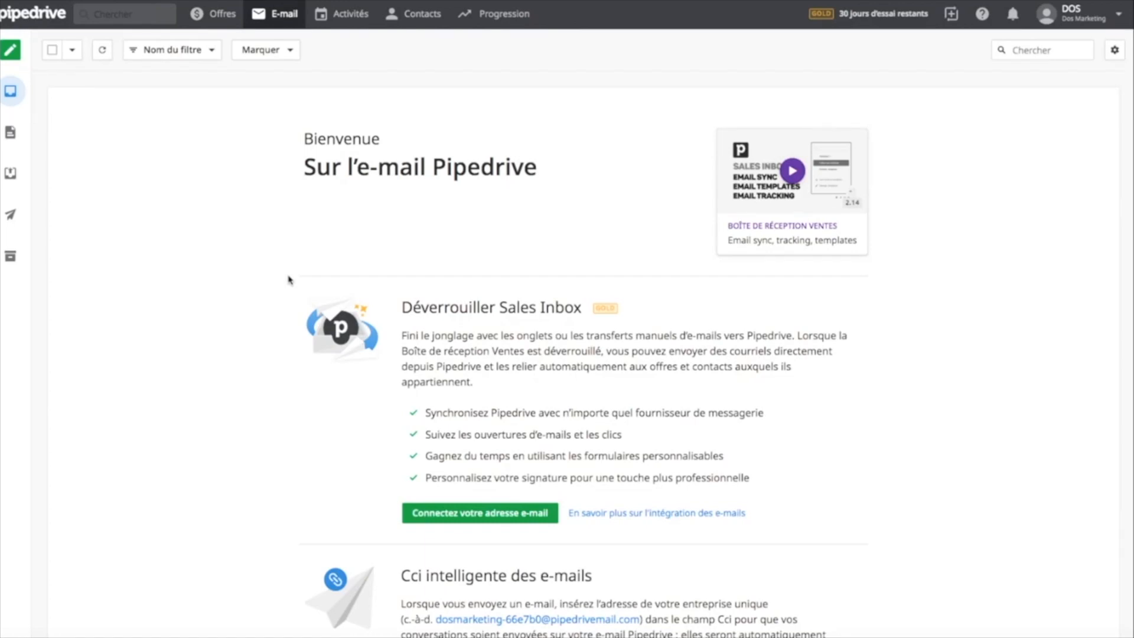
key("F5")
key("F5")
key("F5")
left_click(212, 17)
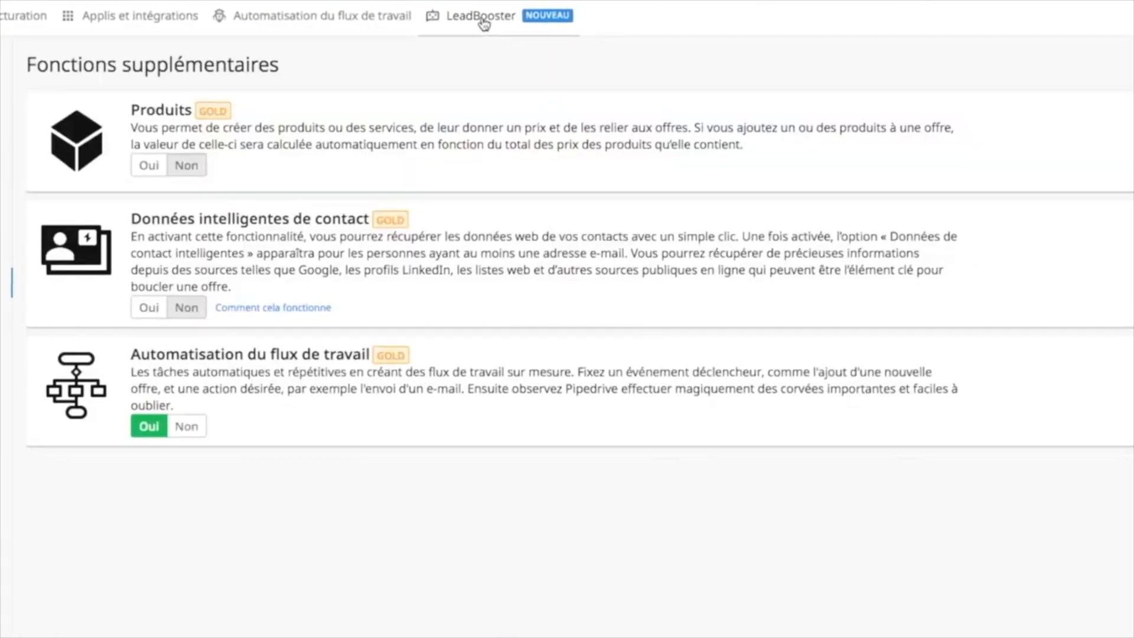
- Start a LeadBooster chatbot and choose the red and orange theme for it
left_click(492, 24)
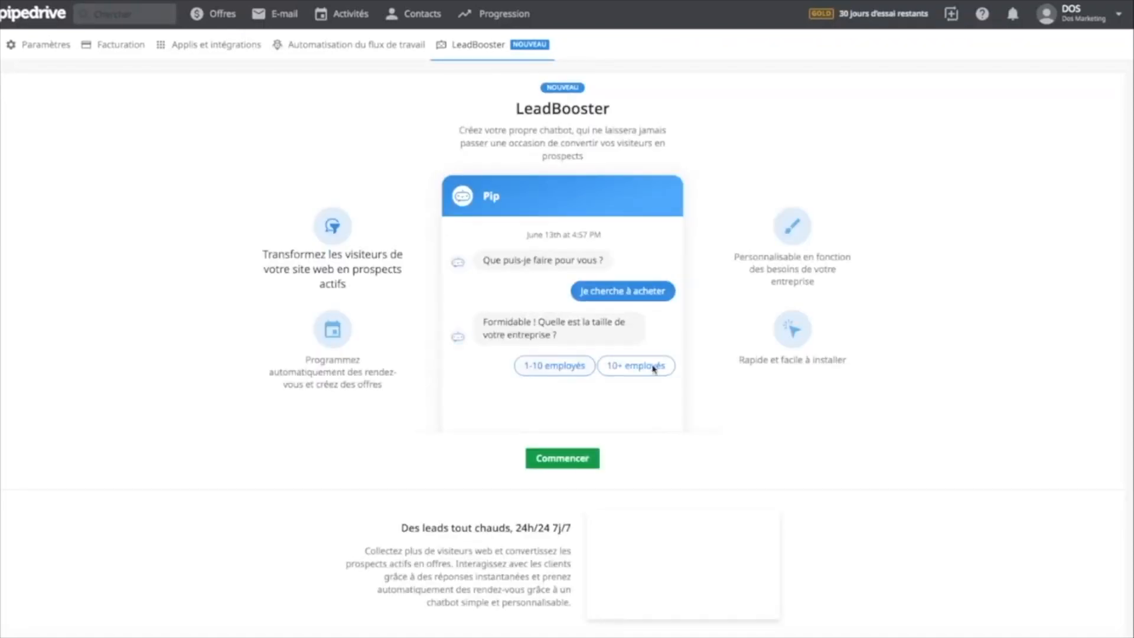
left_click(563, 458)
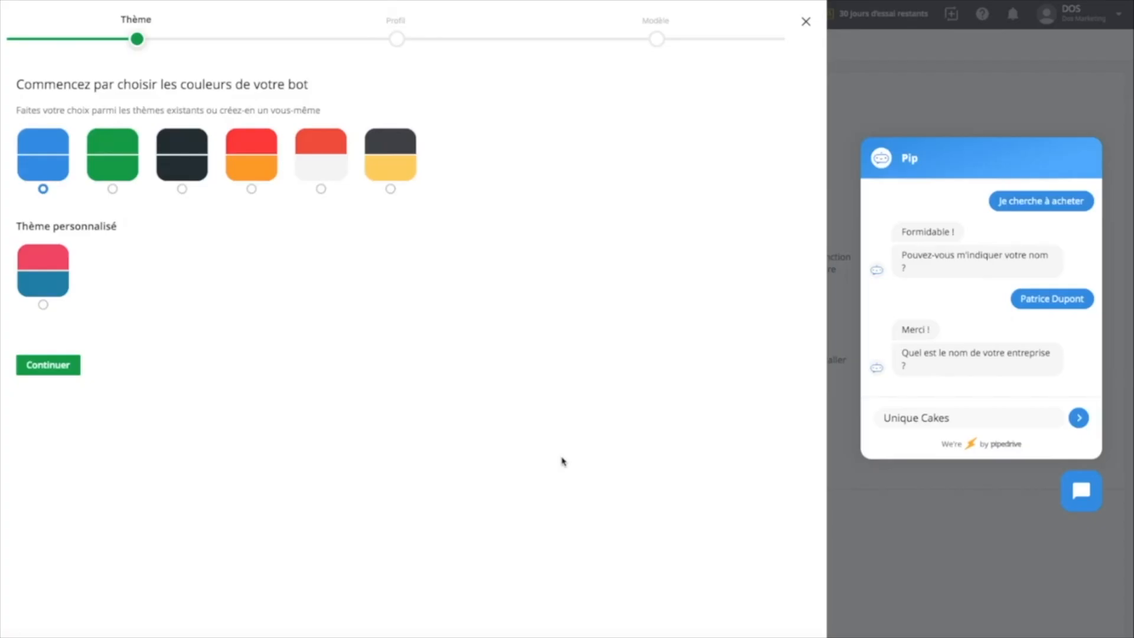
left_click(129, 166)
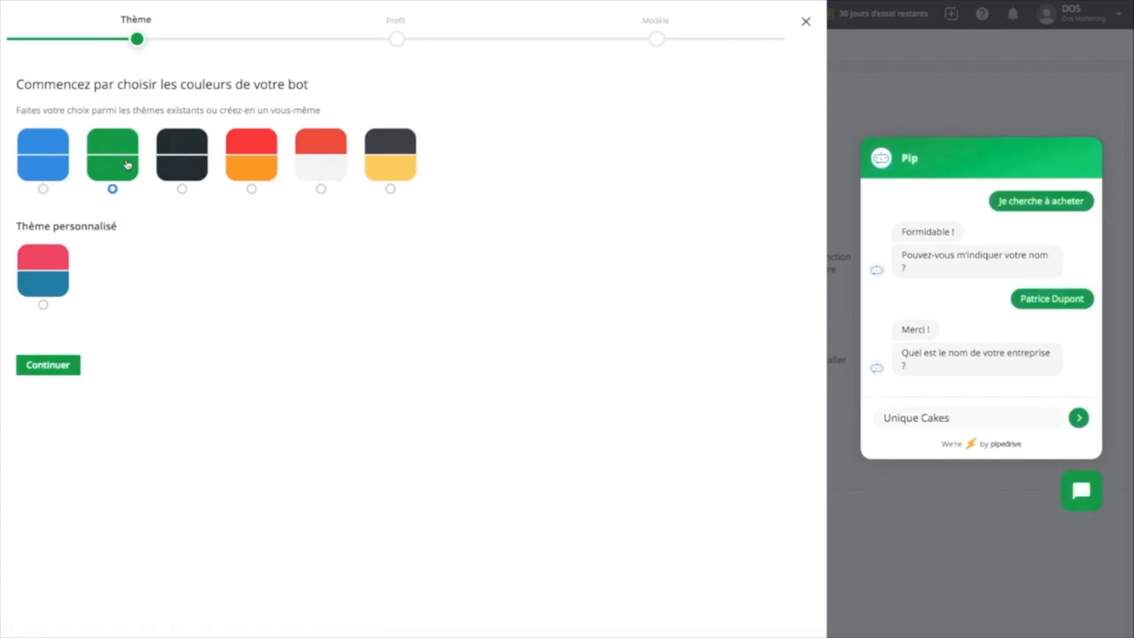
left_click(207, 168)
left_click(249, 163)
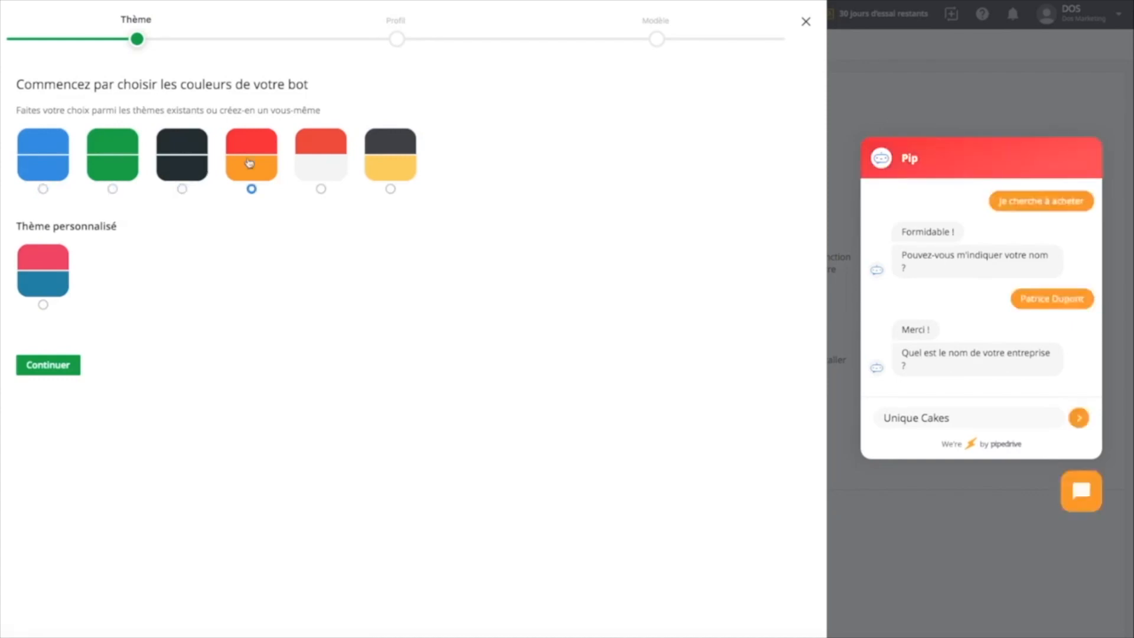
left_click(72, 367)
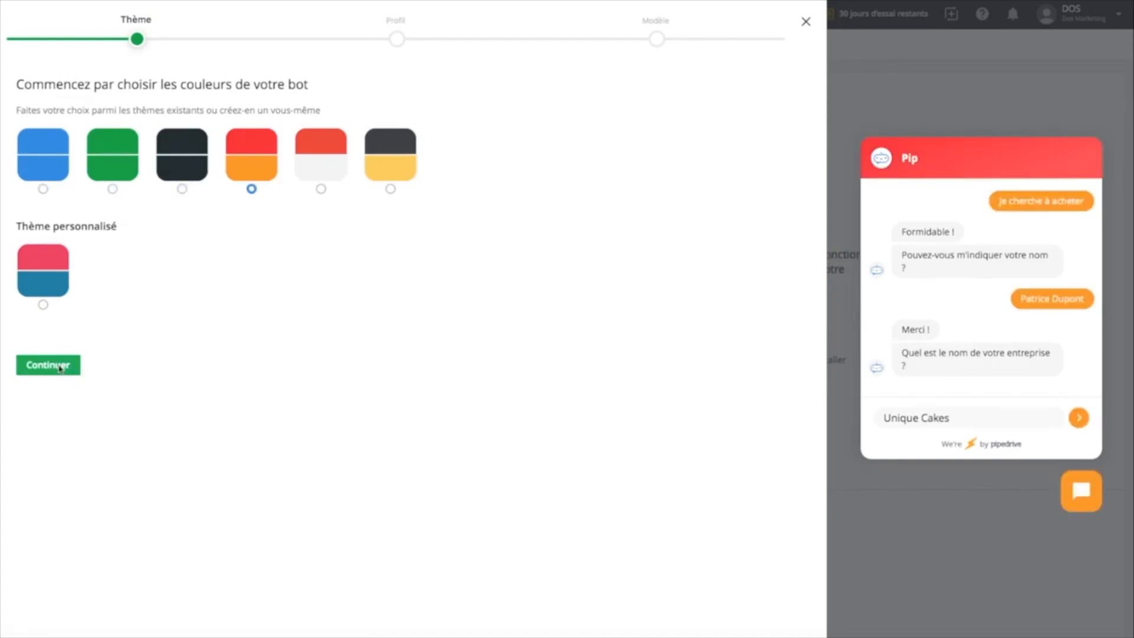
- Rename the bot "dos" and continue to the conversation templates
double_click(72, 145)
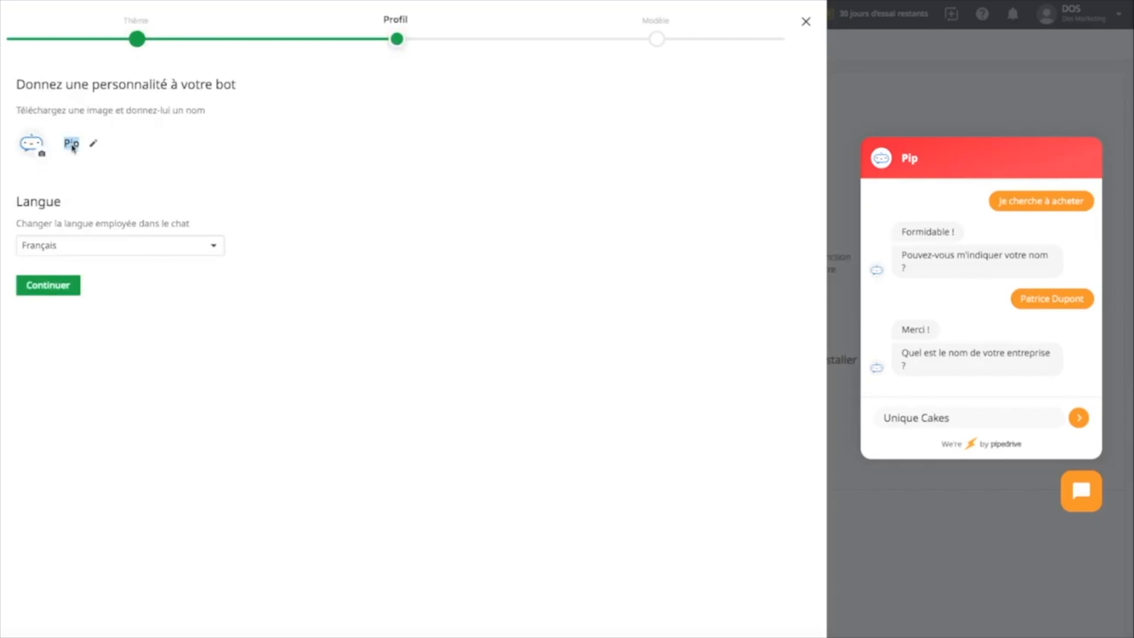
key("d")
left_click(657, 14)
left_click(93, 143)
type("dos")
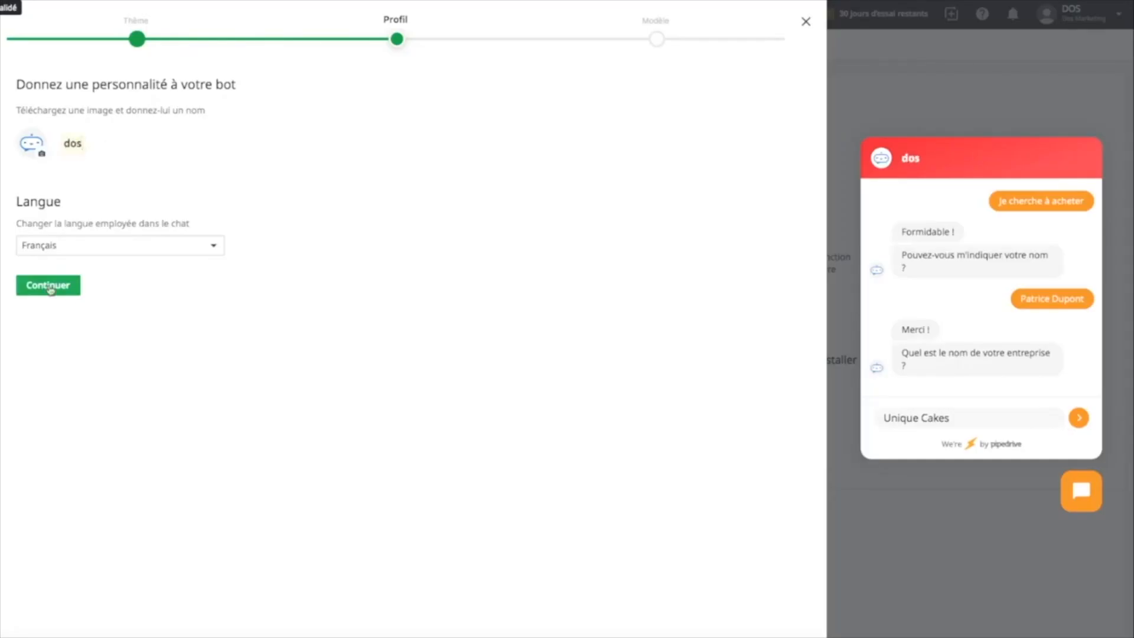
left_click(49, 285)
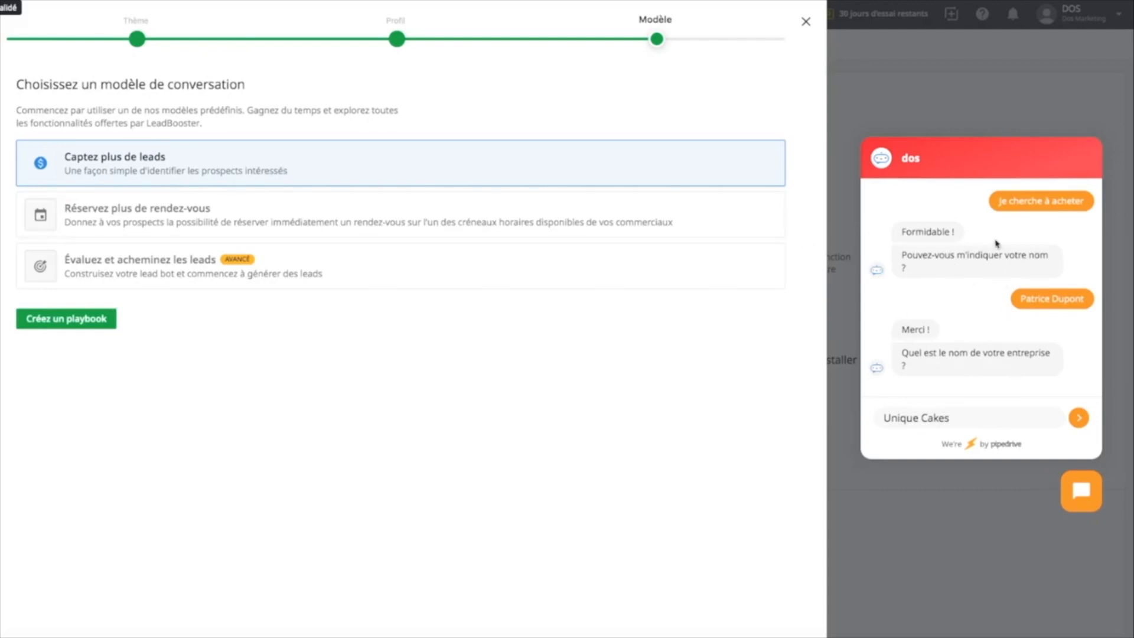
- Preview the "Réservez plus de rendez-vous" template and create a playbook from "Évaluez et acheminez les leads"
left_click(381, 222)
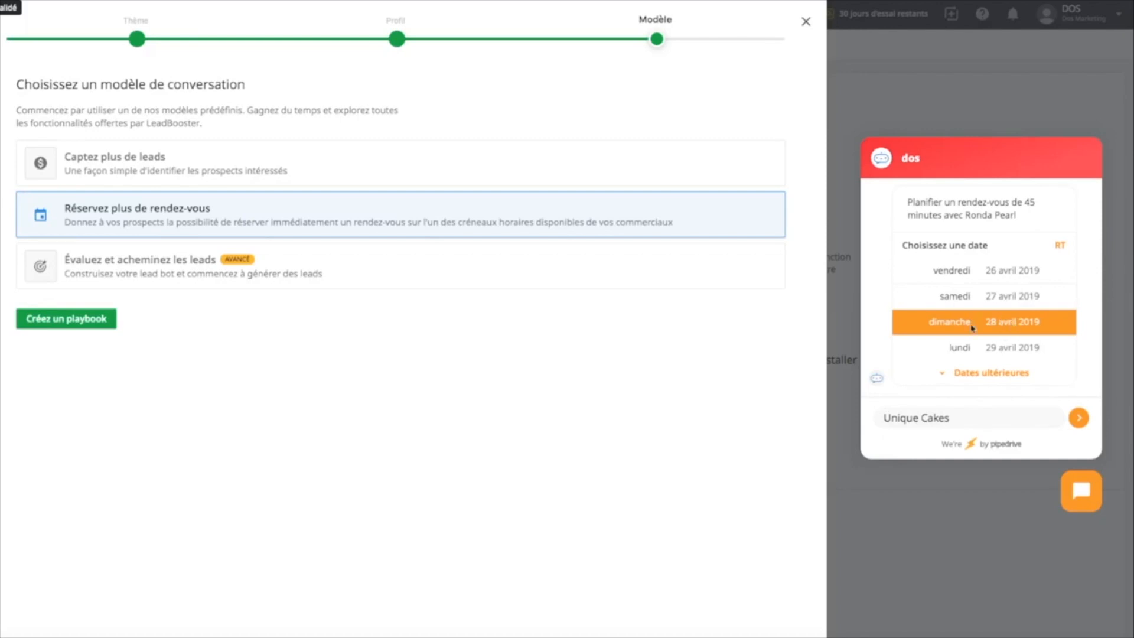
left_click(338, 267)
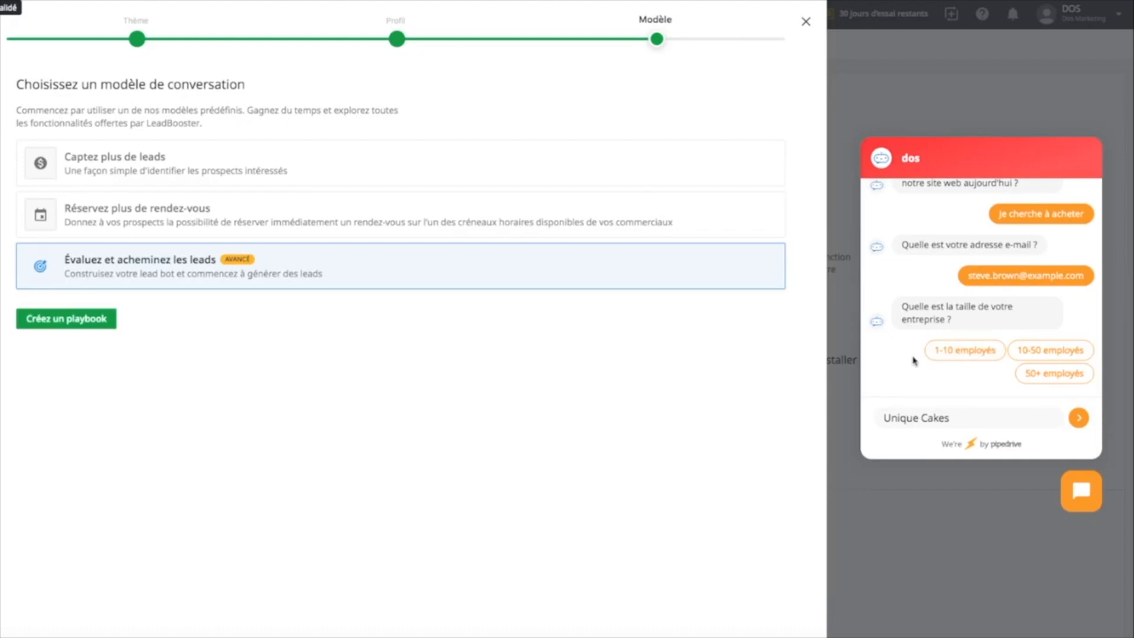
left_click(62, 319)
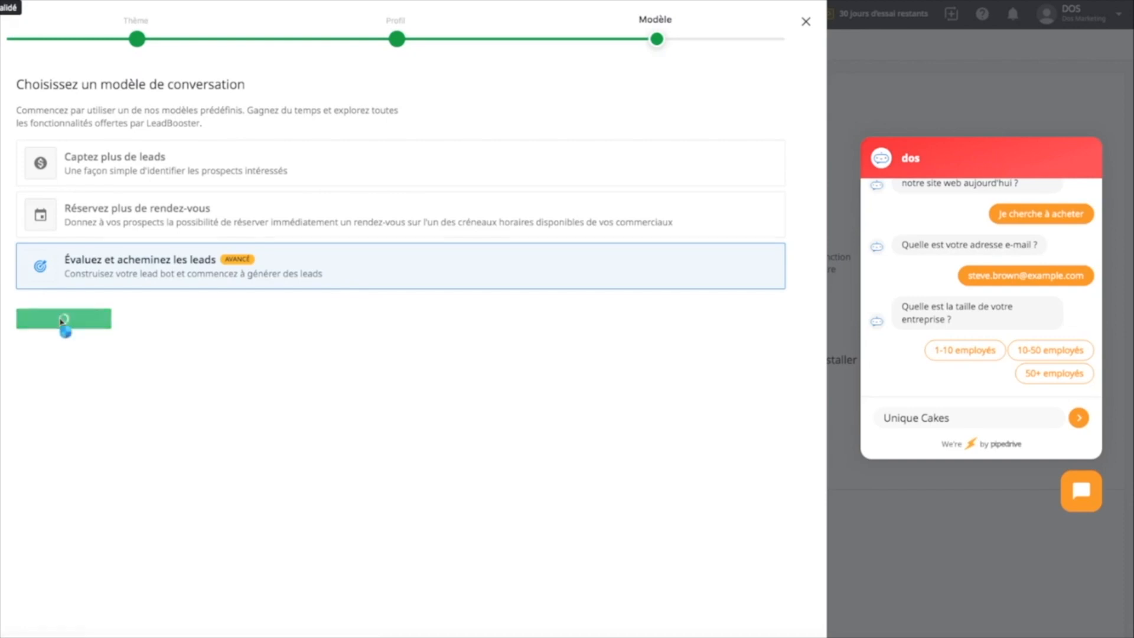
- Look over the playbook's branches and insert a message card reading "Objectif ?" between the e-mail collection and company size cards
scroll(594, 412, "down", 4)
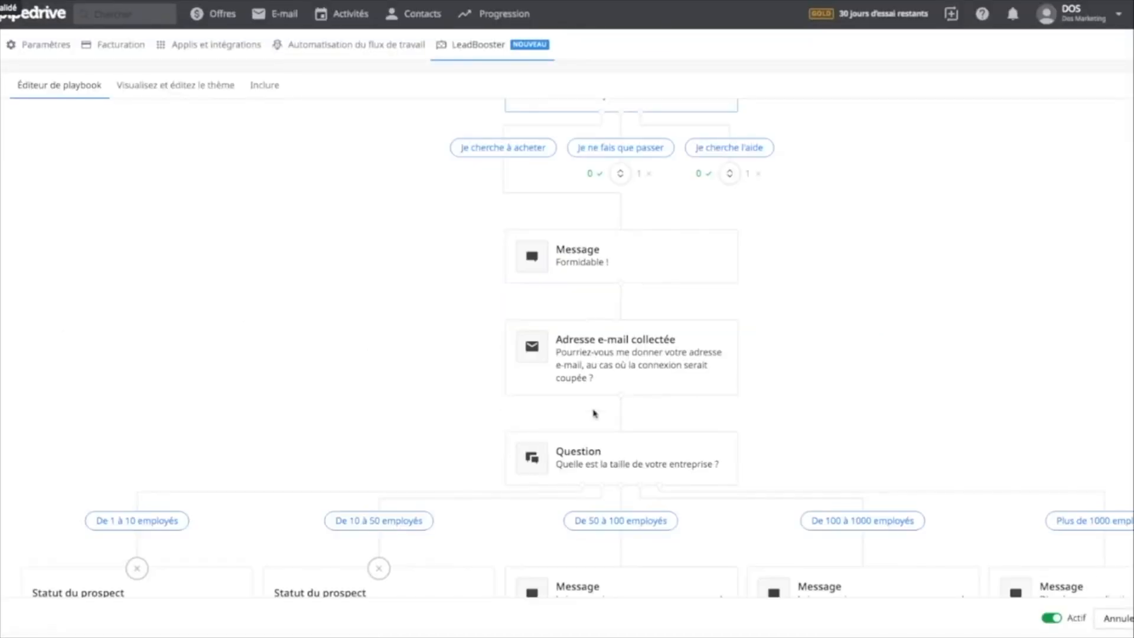
scroll(594, 412, "down", 2)
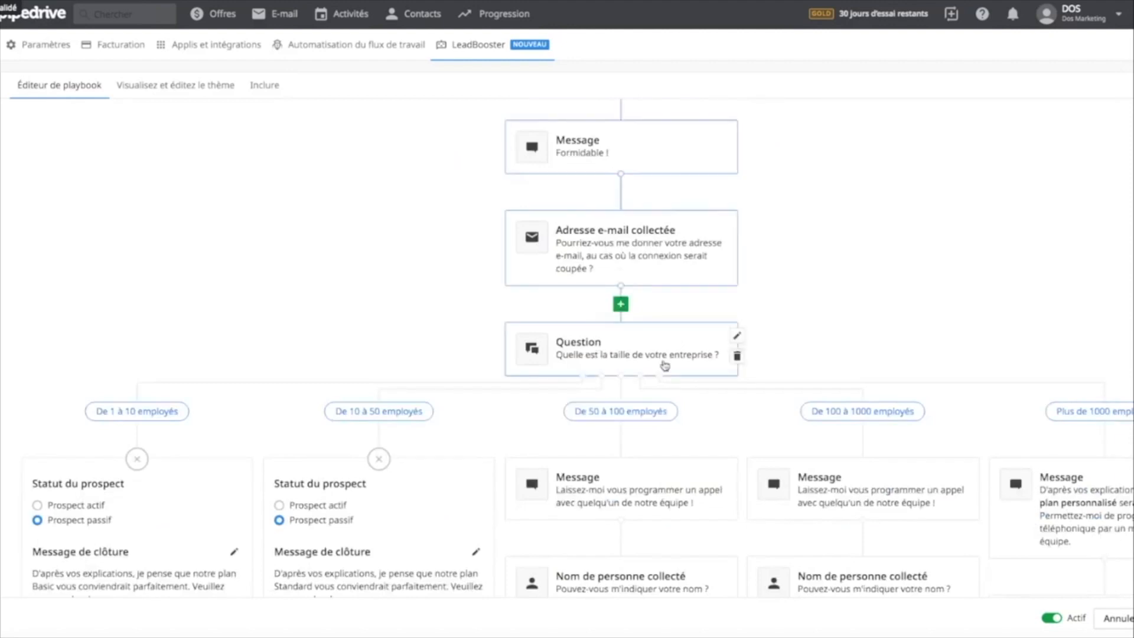
scroll(620, 407, "down", 3)
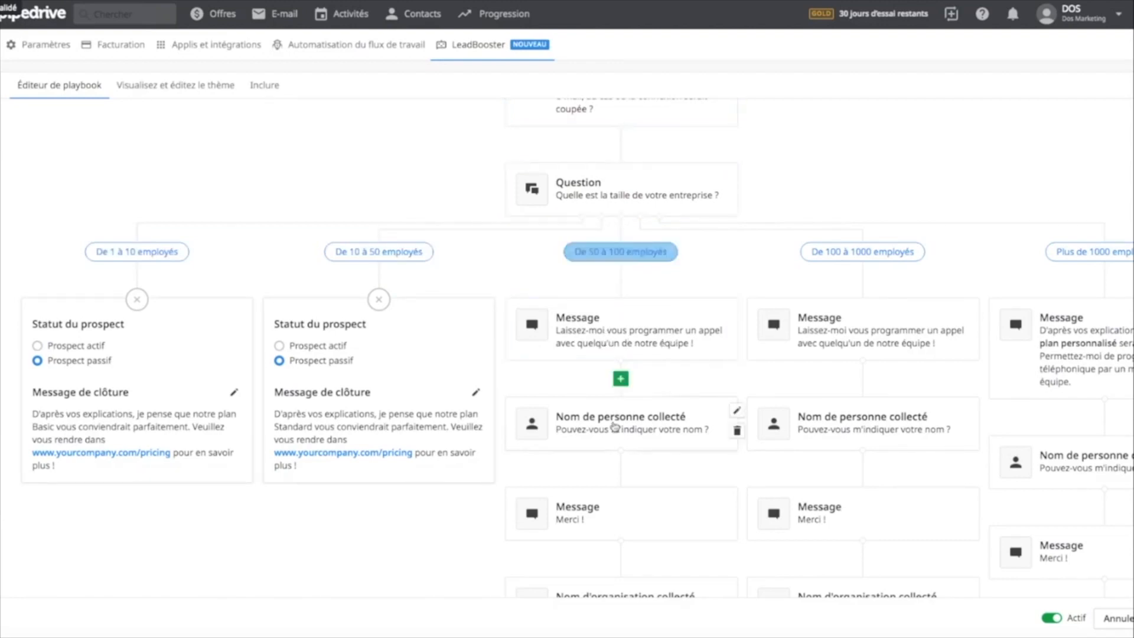
scroll(422, 418, "down", 2)
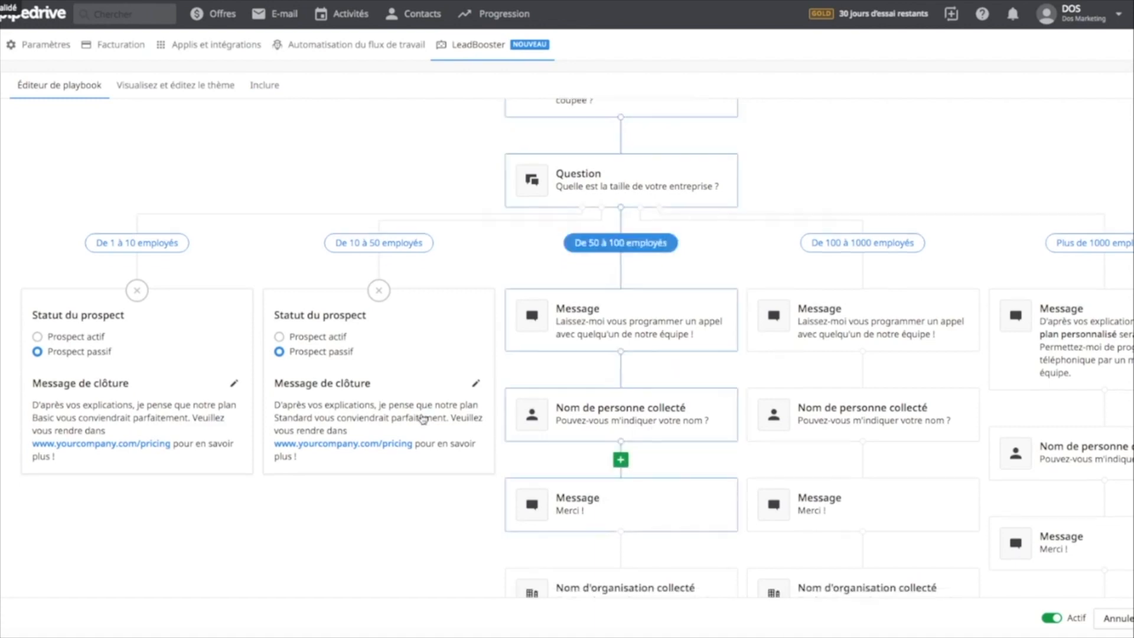
scroll(612, 342, "up", 3)
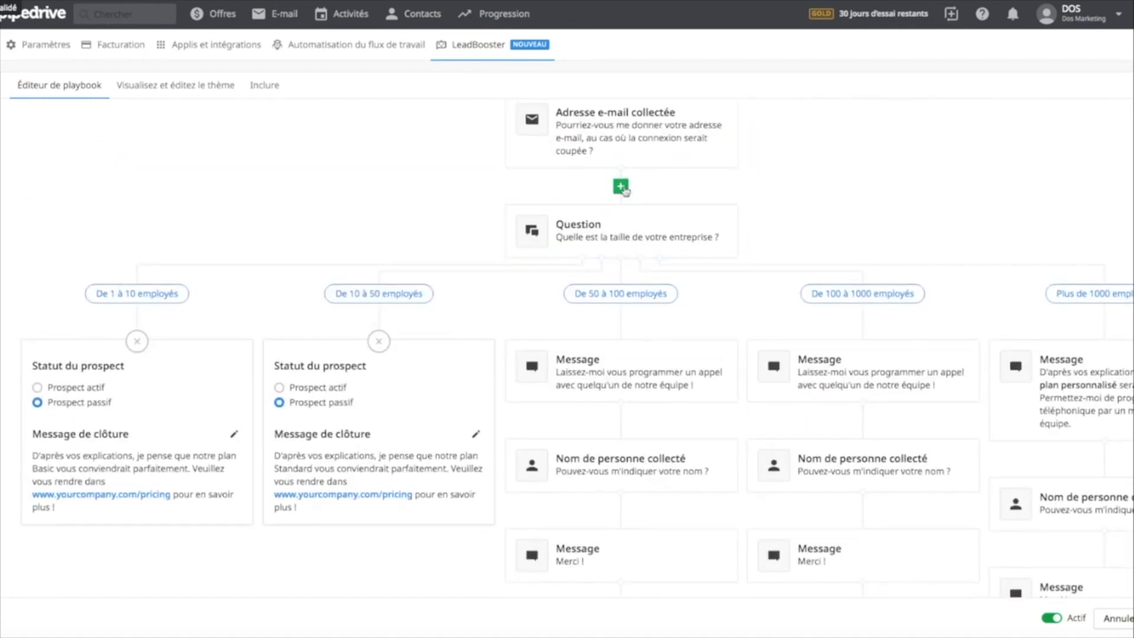
left_click(621, 187)
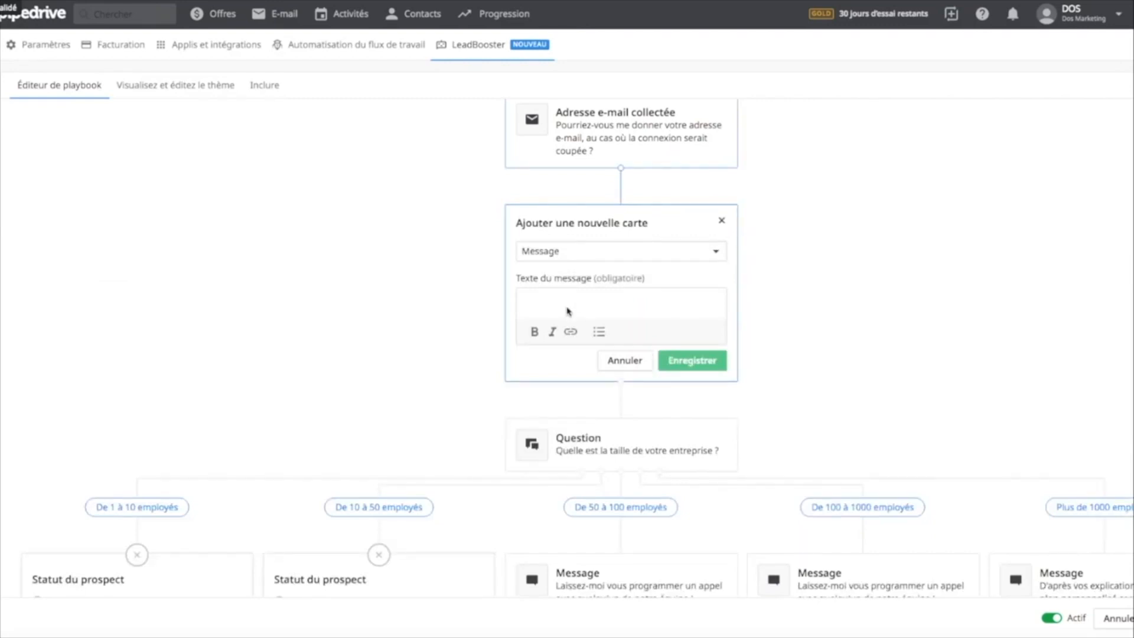
type("Objectif ?")
left_click(692, 361)
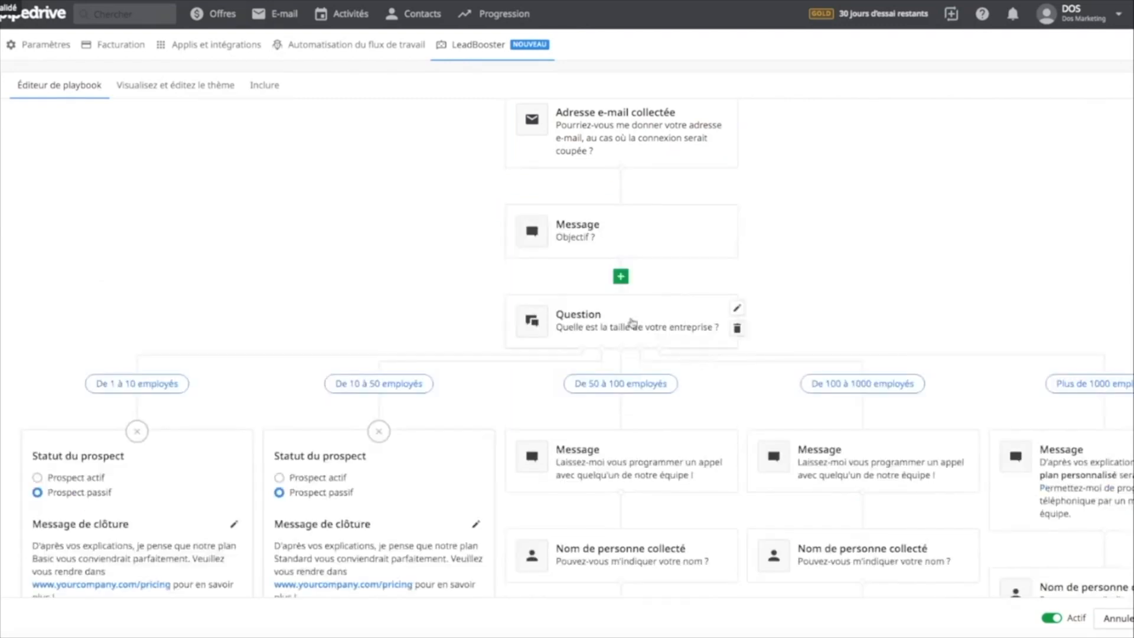
- Leave the playbook editor and go back to the deals pipeline
scroll(352, 177, "up", 2)
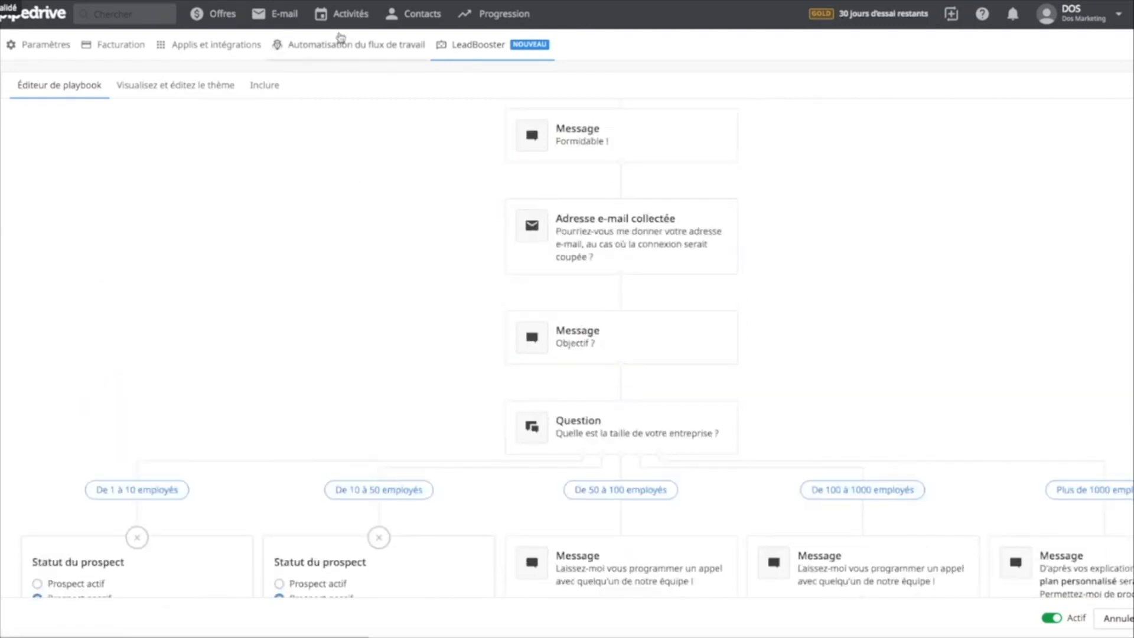
left_click(213, 22)
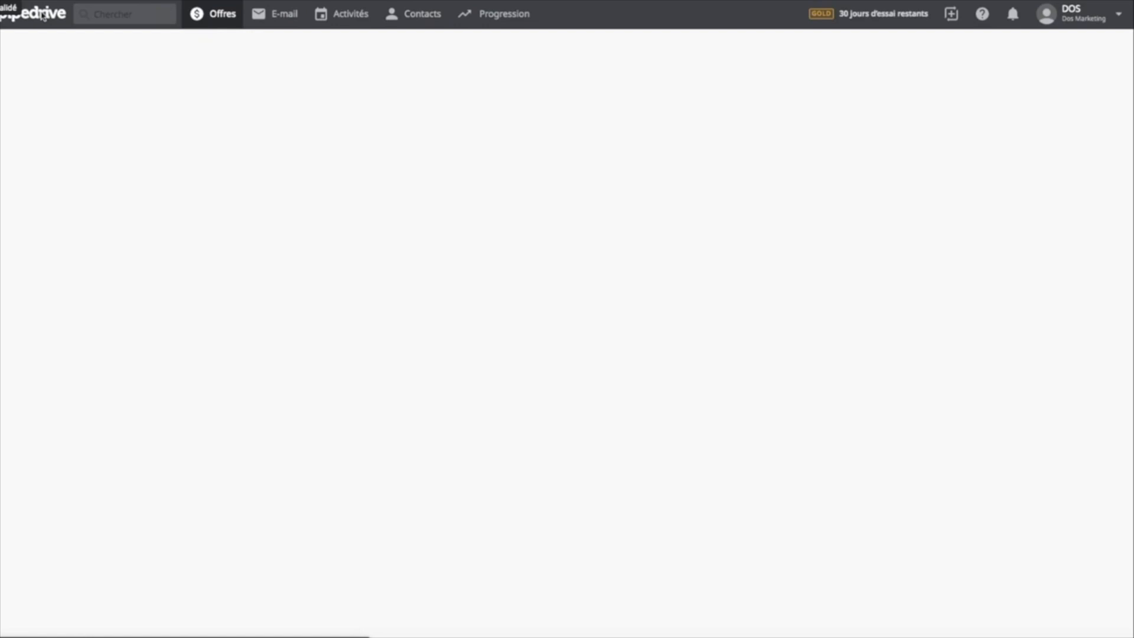
left_click(43, 15)
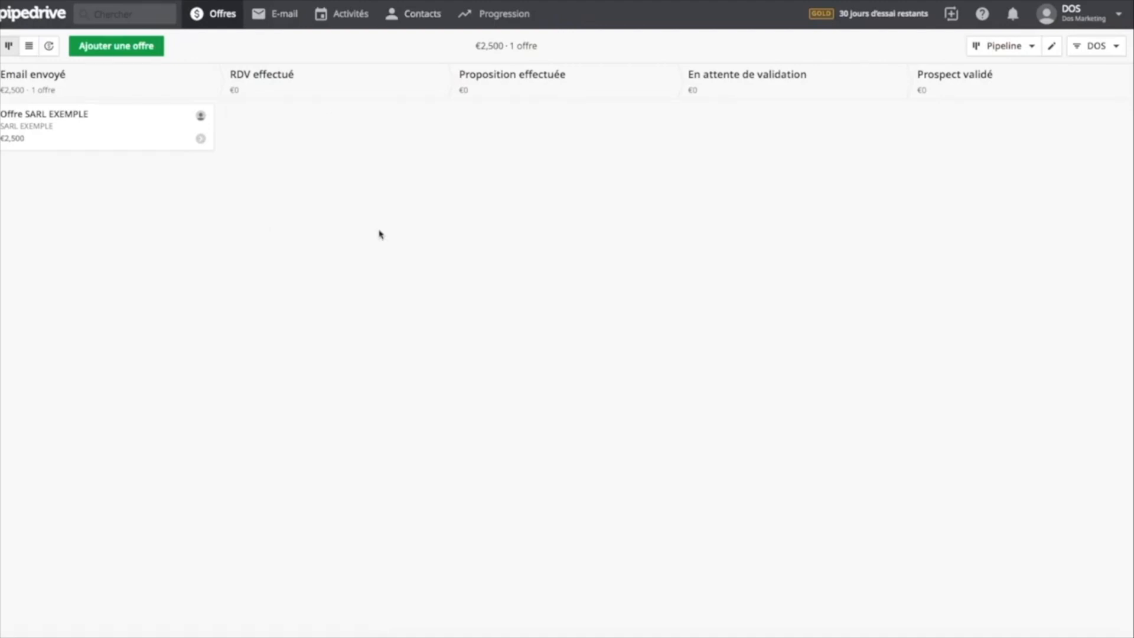
- Review the deal, activity and message statistics on the Progression dashboard and return to the deals pipeline
left_click(503, 15)
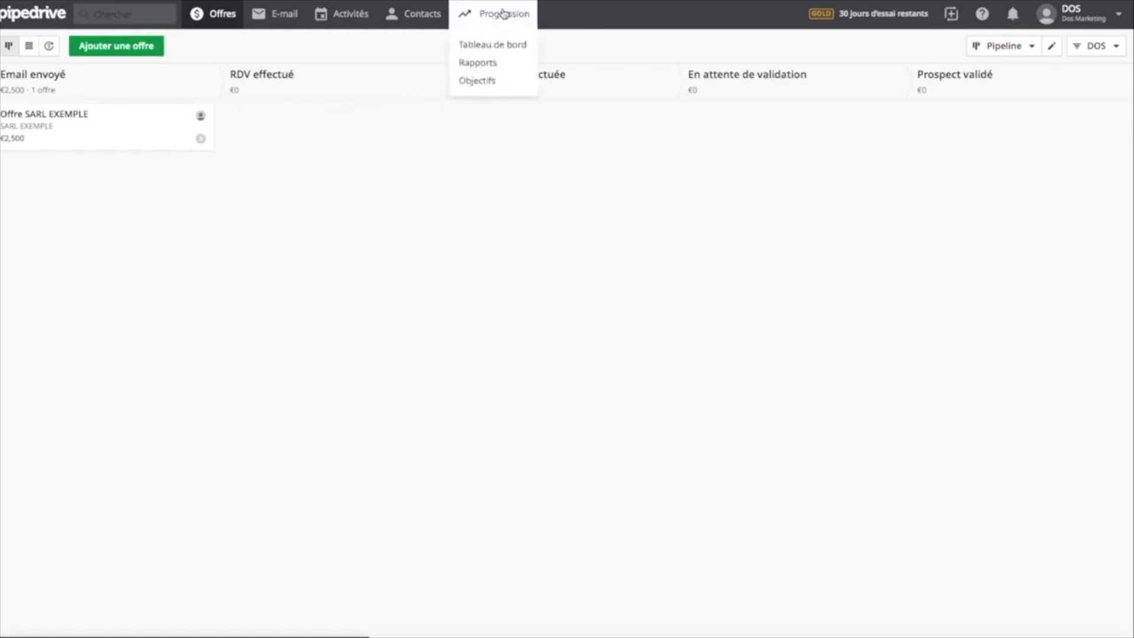
left_click(497, 46)
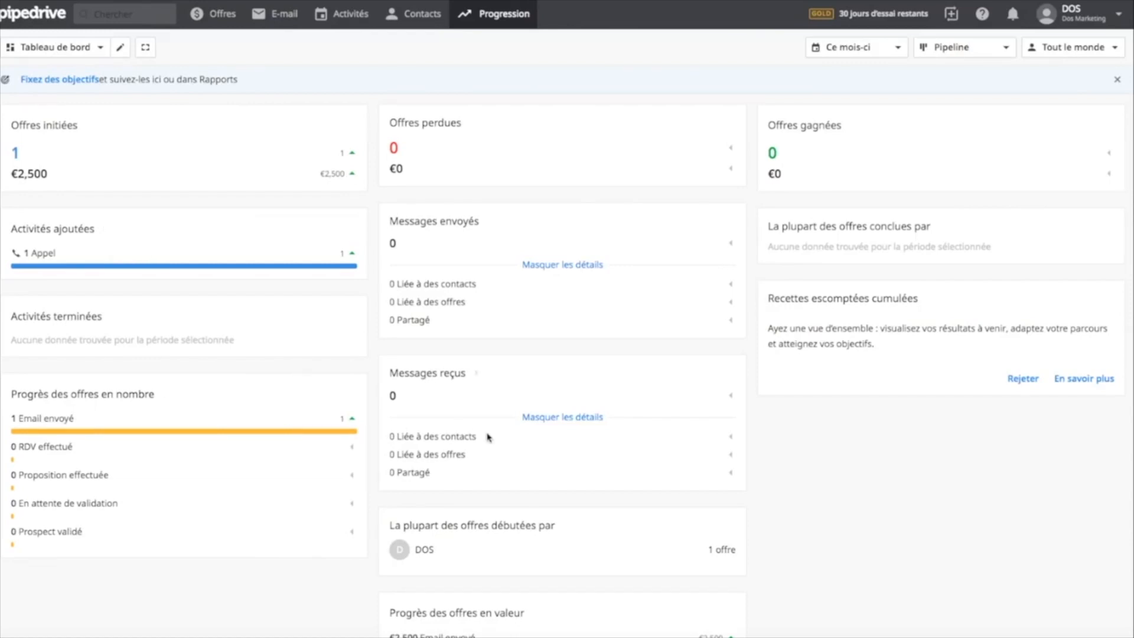
scroll(488, 437, "down", 2)
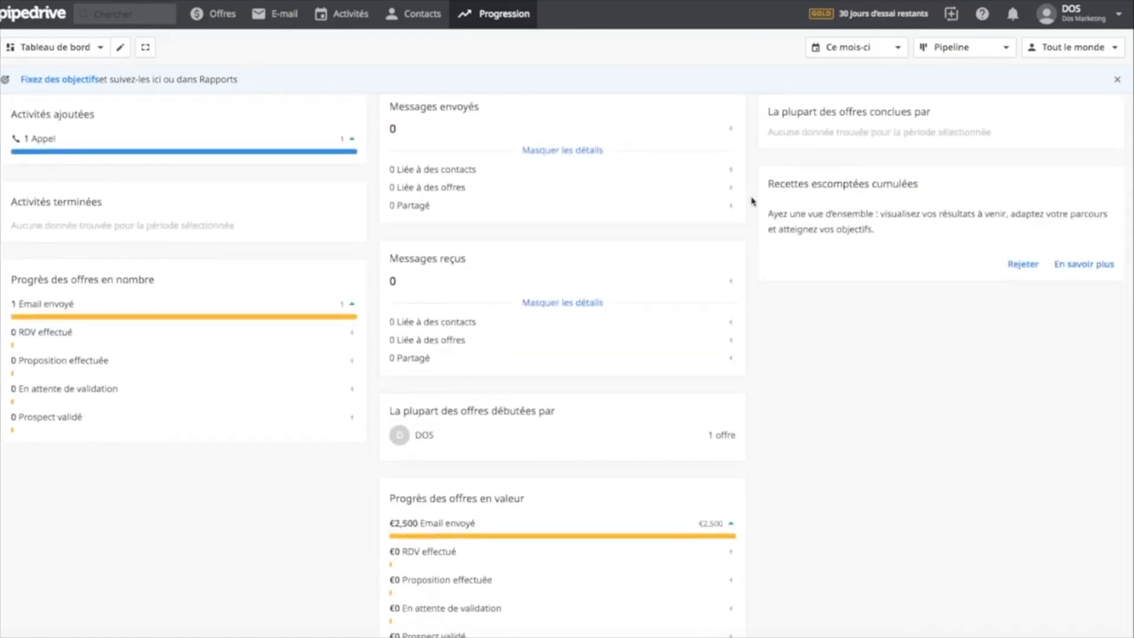
scroll(767, 217, "up", 1)
scroll(767, 216, "up", 2)
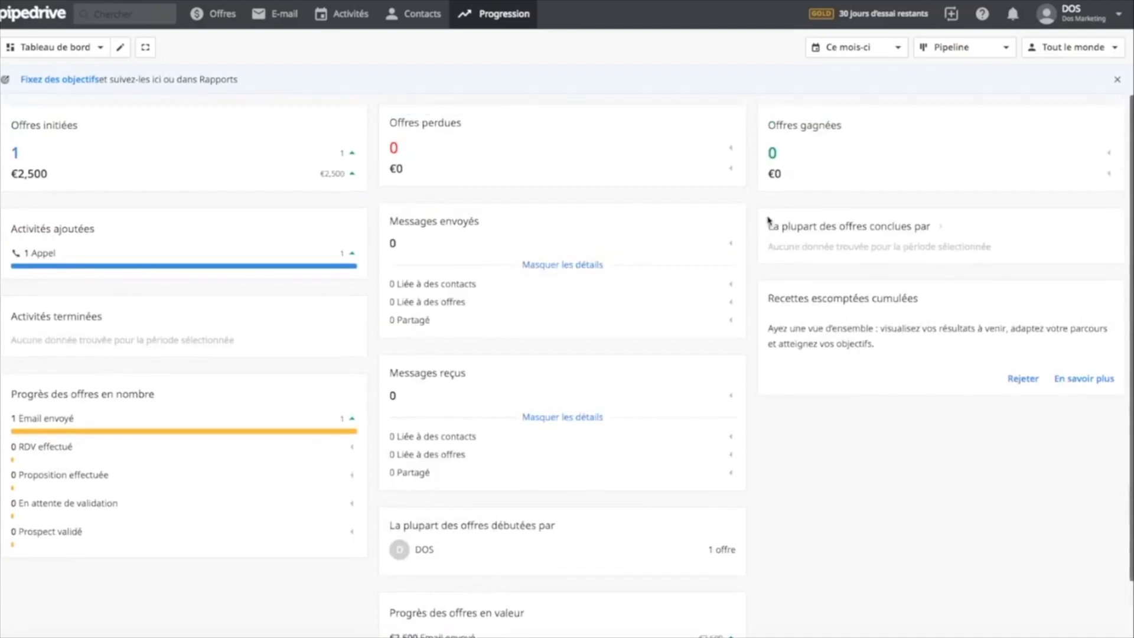
left_click(214, 18)
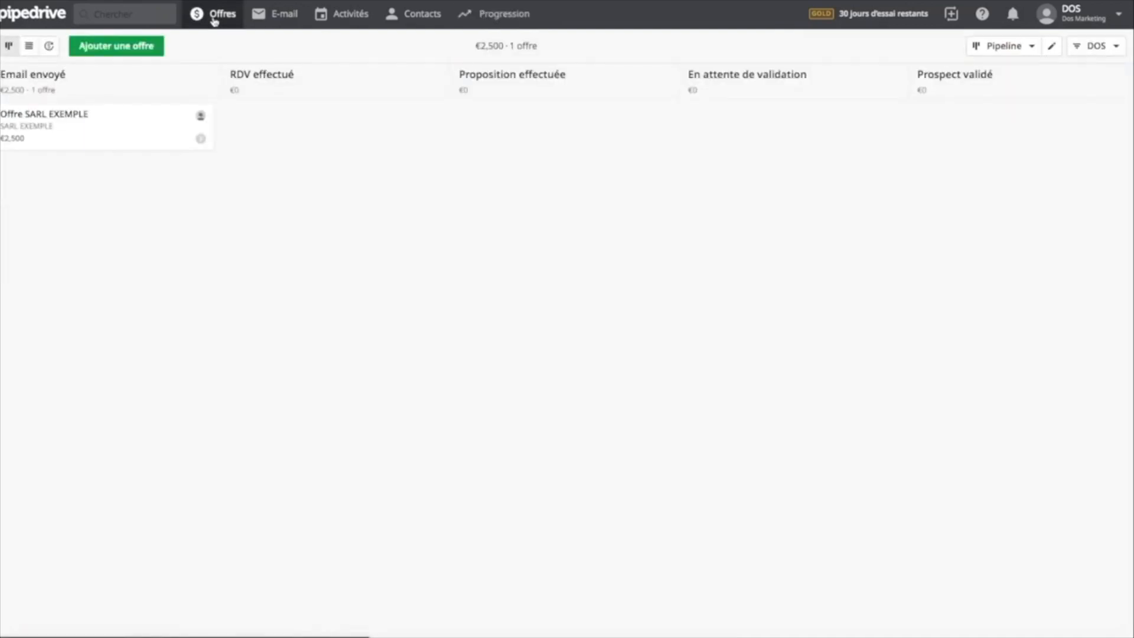